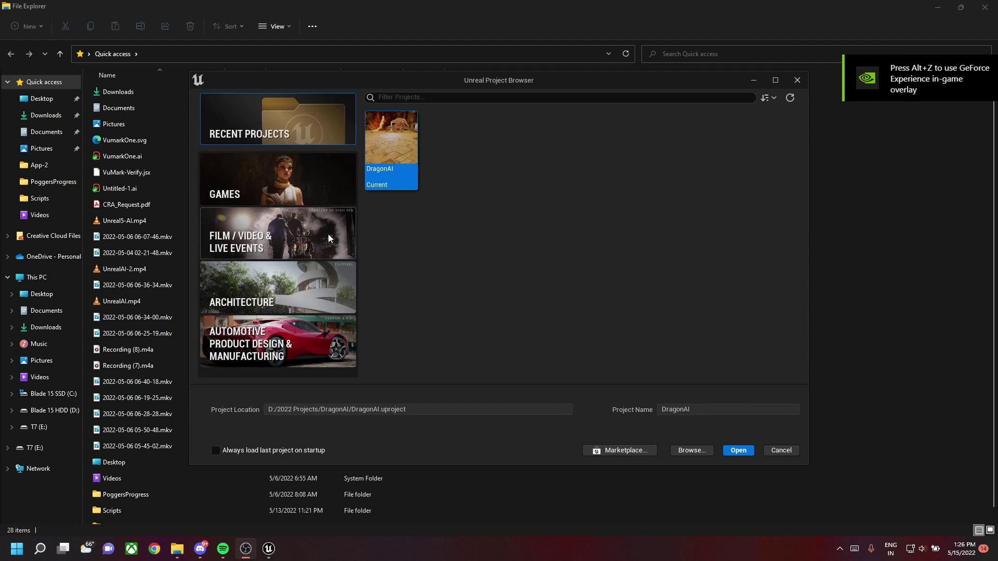
- Choose the Third Person C++ game template and set the project location to the T7 (E:) drive
{"action": "left_click", "coordinate": [292, 190]}
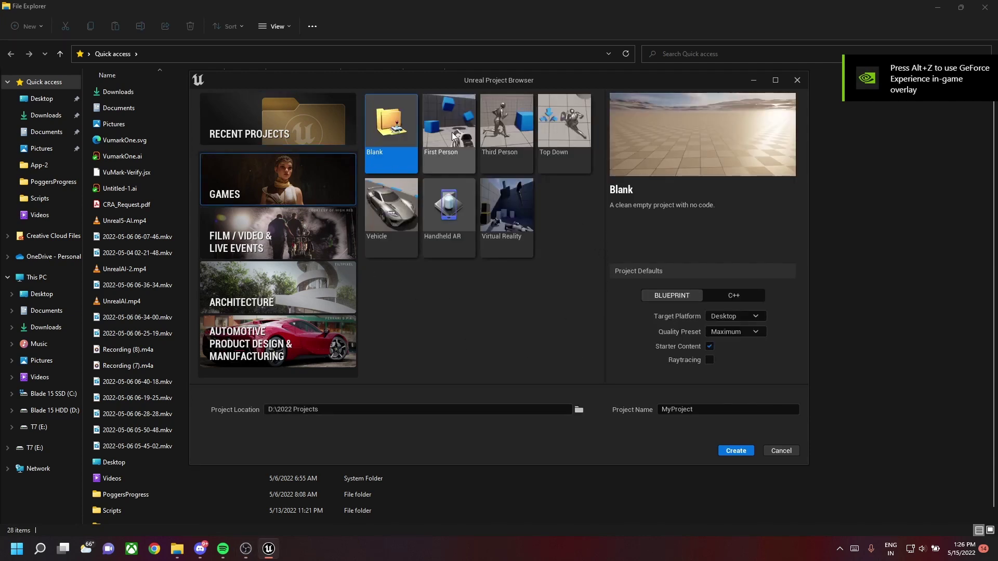
{"action": "left_click", "coordinate": [491, 130]}
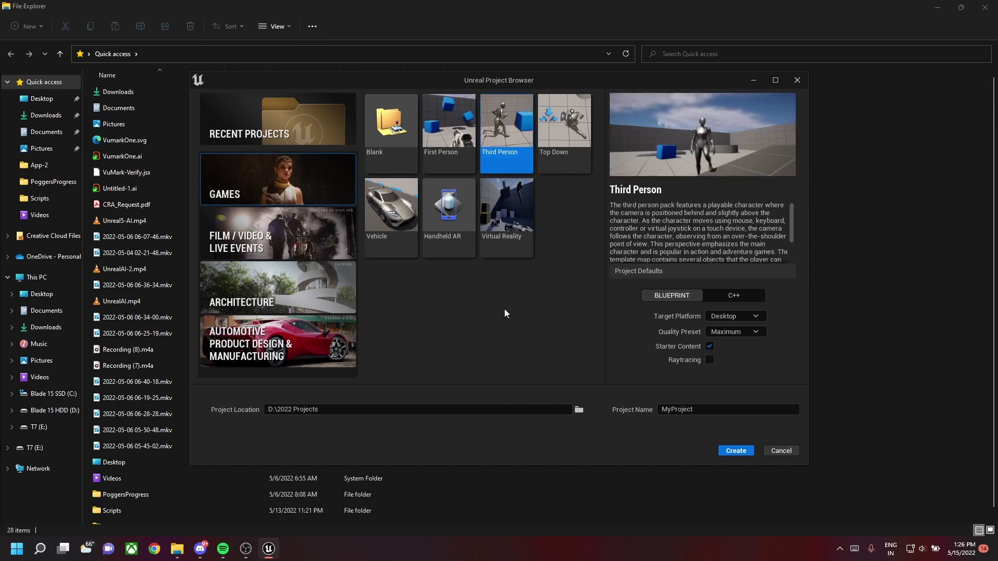
{"action": "left_click", "coordinate": [738, 294]}
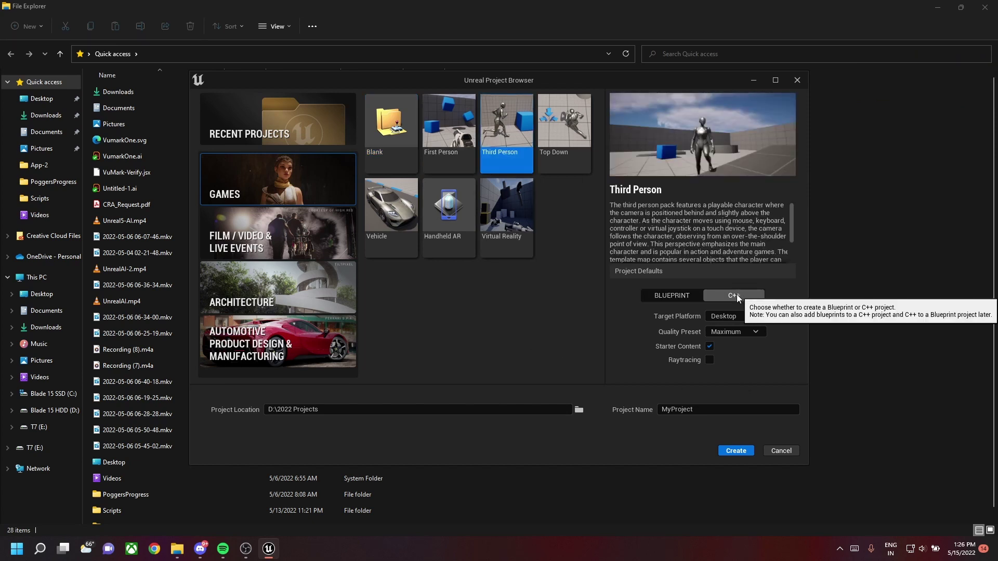
{"action": "left_click", "coordinate": [582, 410]}
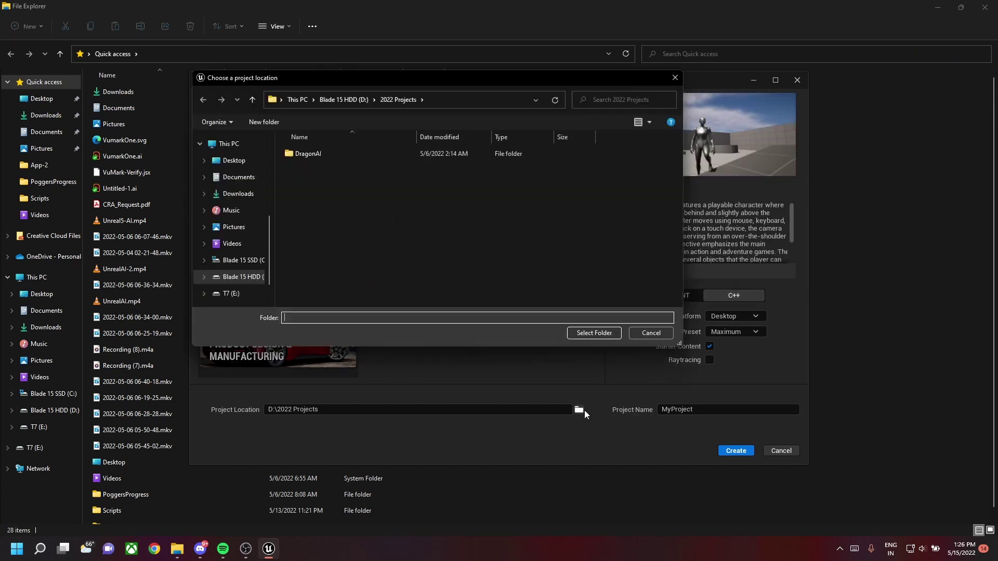
{"action": "left_click", "coordinate": [232, 293]}
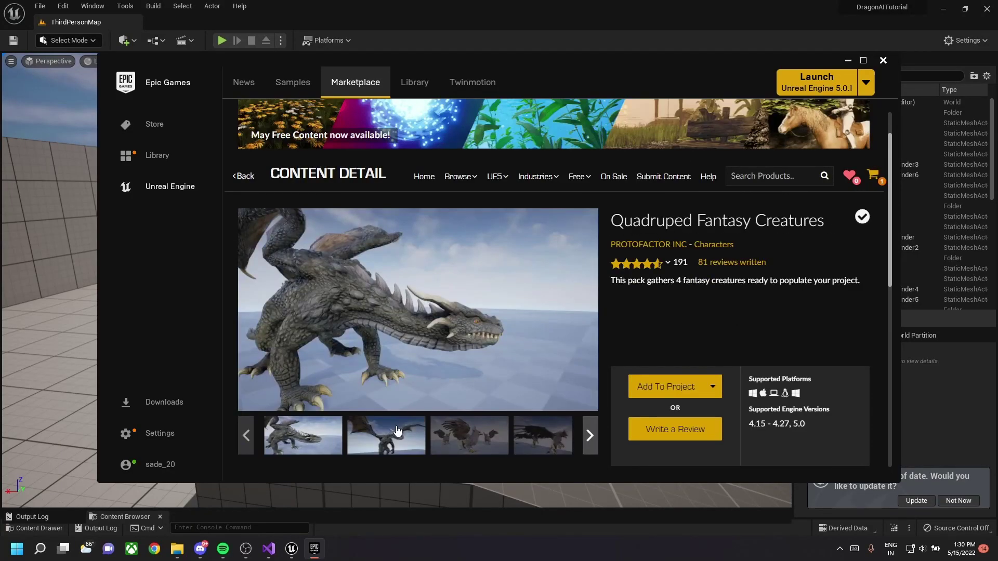
- Add the Quadruped Fantasy Creatures pack to the DragonAITutorial project from its Marketplace page
{"action": "left_click", "coordinate": [397, 431]}
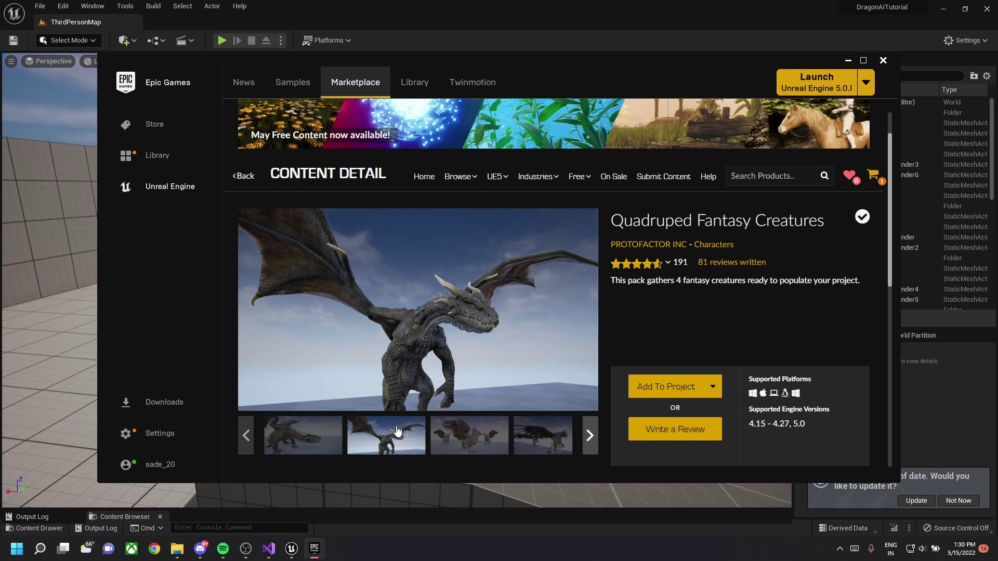
{"action": "scroll", "coordinate": [397, 431], "scroll_direction": "down", "scroll_amount": 3}
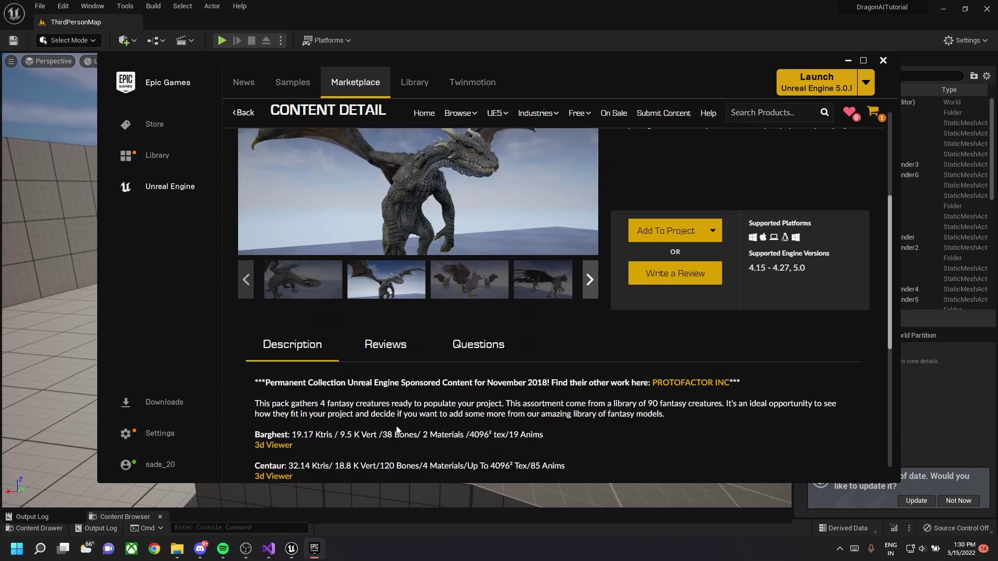
{"action": "left_click", "coordinate": [670, 232]}
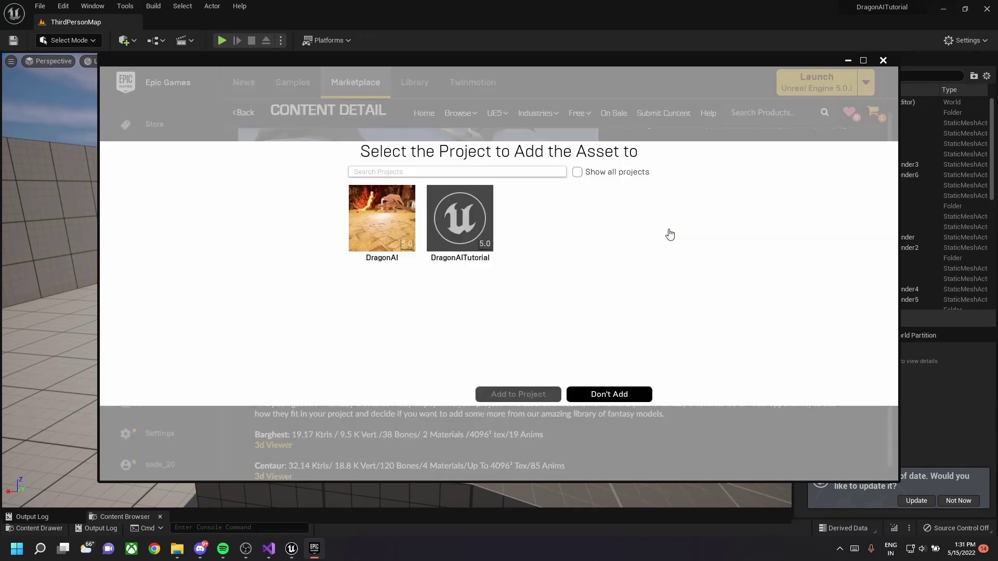
{"action": "left_click", "coordinate": [445, 226]}
{"action": "left_click", "coordinate": [524, 393]}
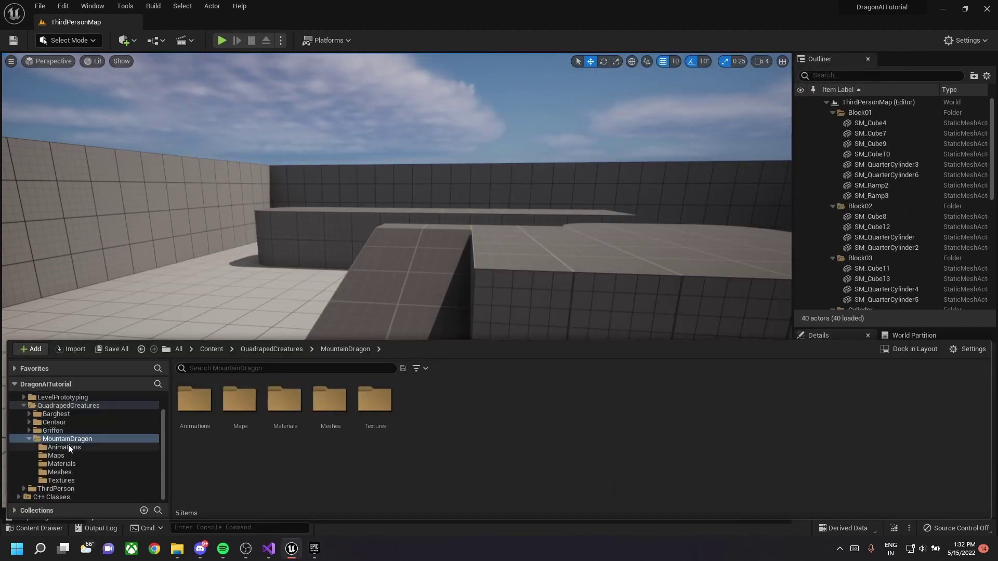
- Create a new folder named Dragon under Content
{"action": "scroll", "coordinate": [57, 454], "scroll_direction": "up", "scroll_amount": 2}
{"action": "left_click", "coordinate": [69, 416]}
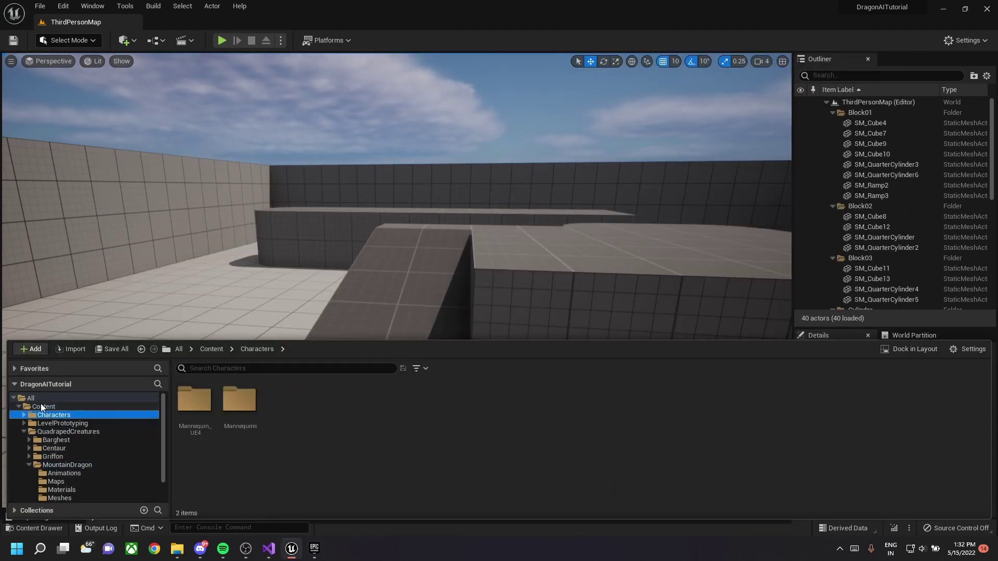
{"action": "left_click", "coordinate": [42, 407]}
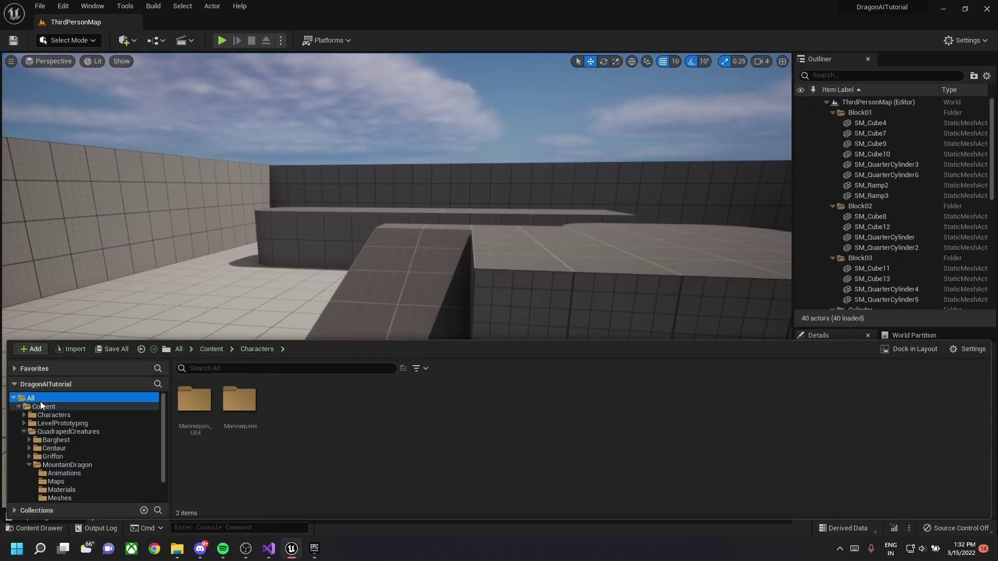
{"action": "right_click", "coordinate": [399, 482]}
{"action": "left_click", "coordinate": [462, 183]}
{"action": "type", "text": "Dragon"}
{"action": "key", "text": "Return"}
{"action": "key", "text": "Return"}
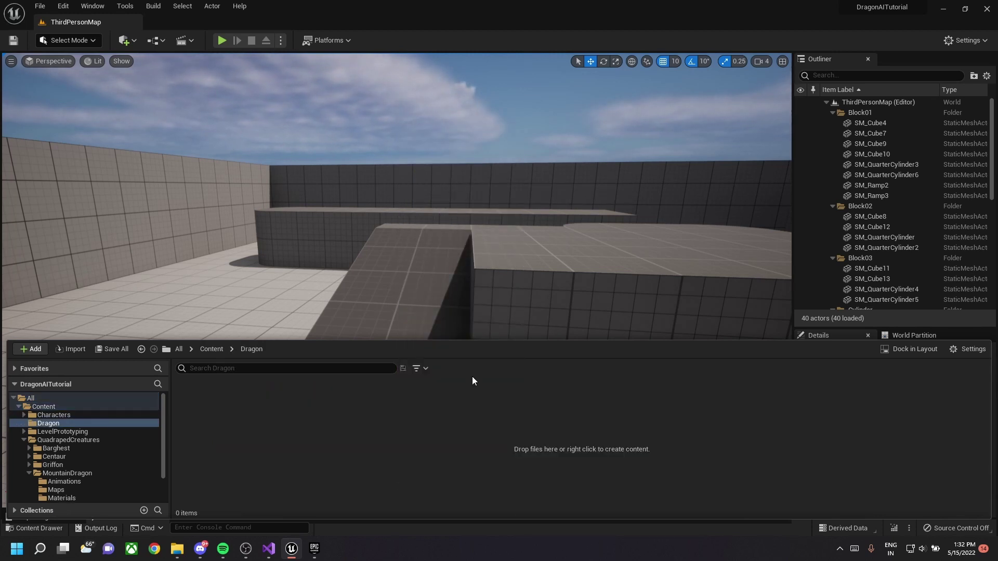
{"action": "right_click", "coordinate": [284, 496]}
{"action": "left_click", "coordinate": [202, 422]}
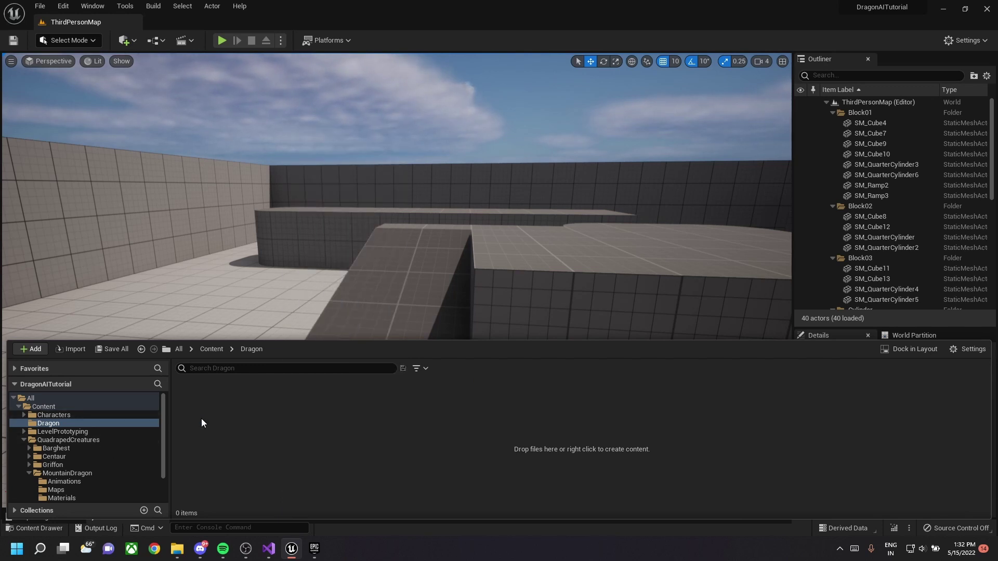
- Start a new C++ class from the project's C++ Classes folder
{"action": "scroll", "coordinate": [119, 447], "scroll_direction": "down", "scroll_amount": 2}
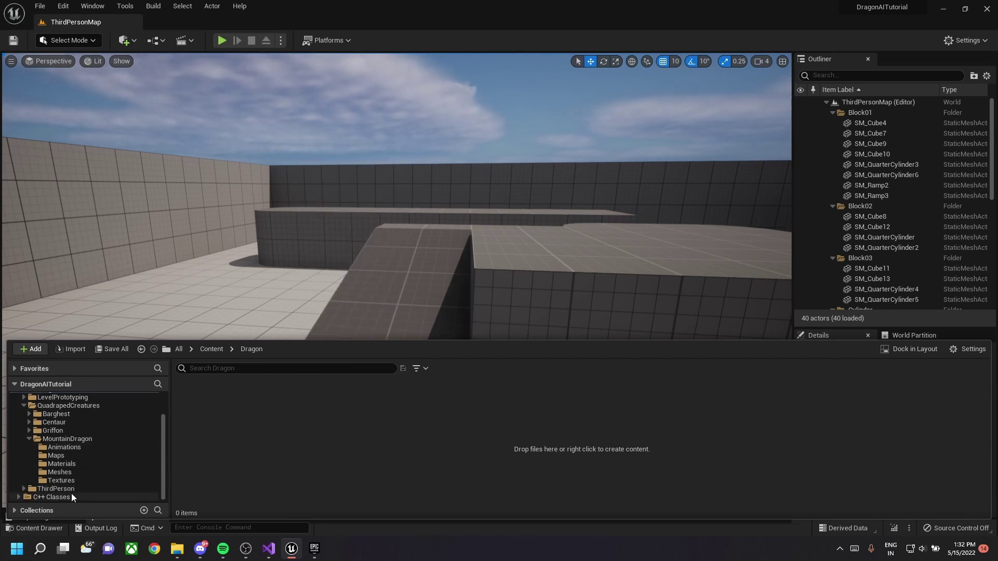
{"action": "left_click", "coordinate": [51, 497]}
{"action": "double_click", "coordinate": [195, 403]}
{"action": "right_click", "coordinate": [371, 464]}
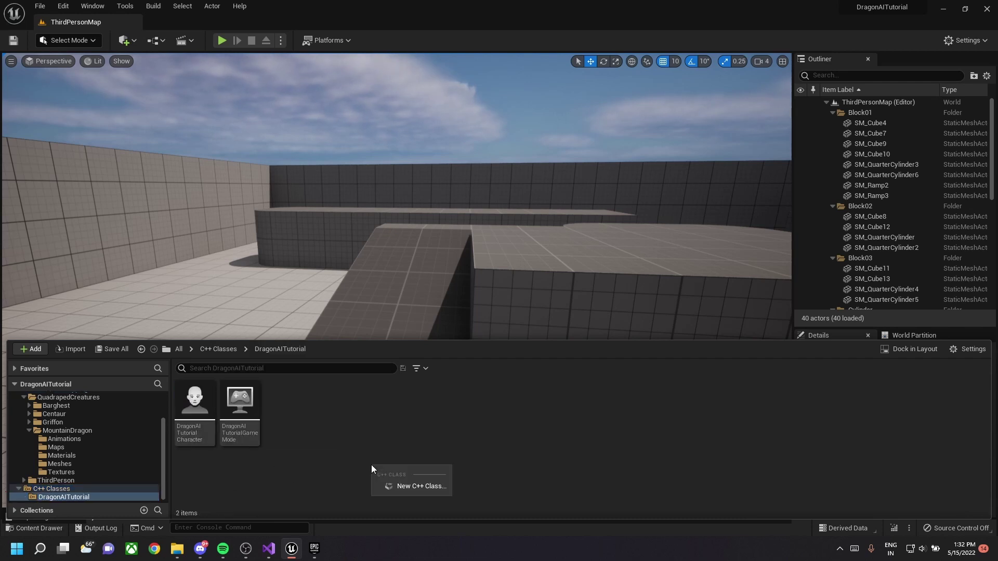
{"action": "left_click", "coordinate": [416, 486]}
- Pick Character as the parent class and name the new class DragonCharacter
{"action": "left_click", "coordinate": [329, 263]}
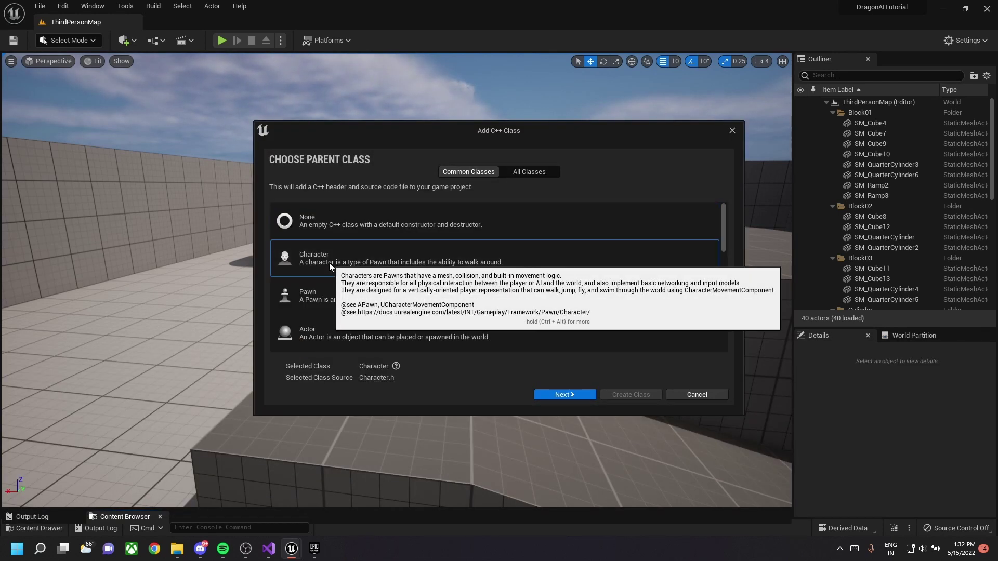
{"action": "left_click", "coordinate": [562, 395]}
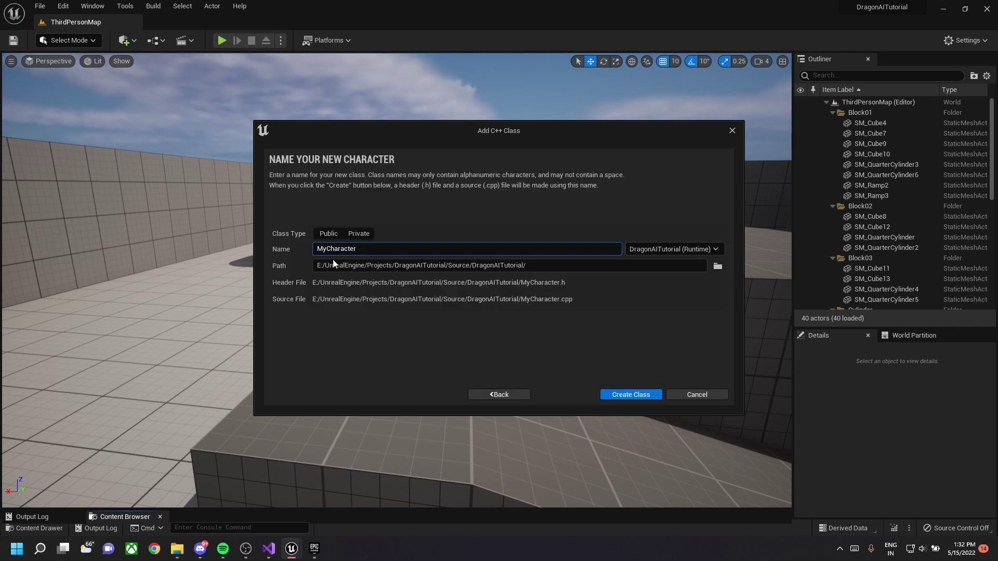
{"action": "type", "text": "Dragon"}
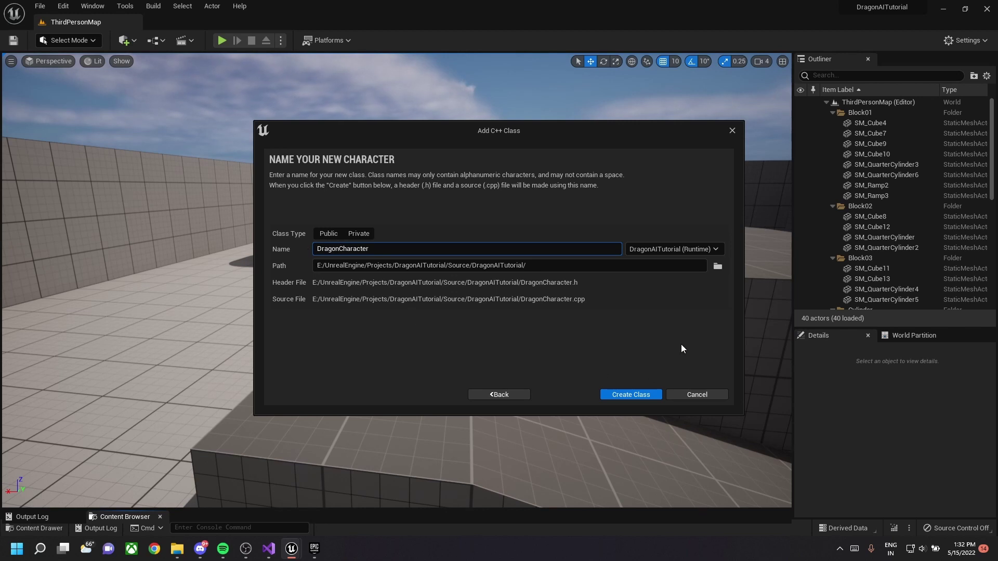
- Store the class files in a new AICharacter source folder and create the class
{"action": "left_click", "coordinate": [717, 266]}
{"action": "right_click", "coordinate": [416, 211]}
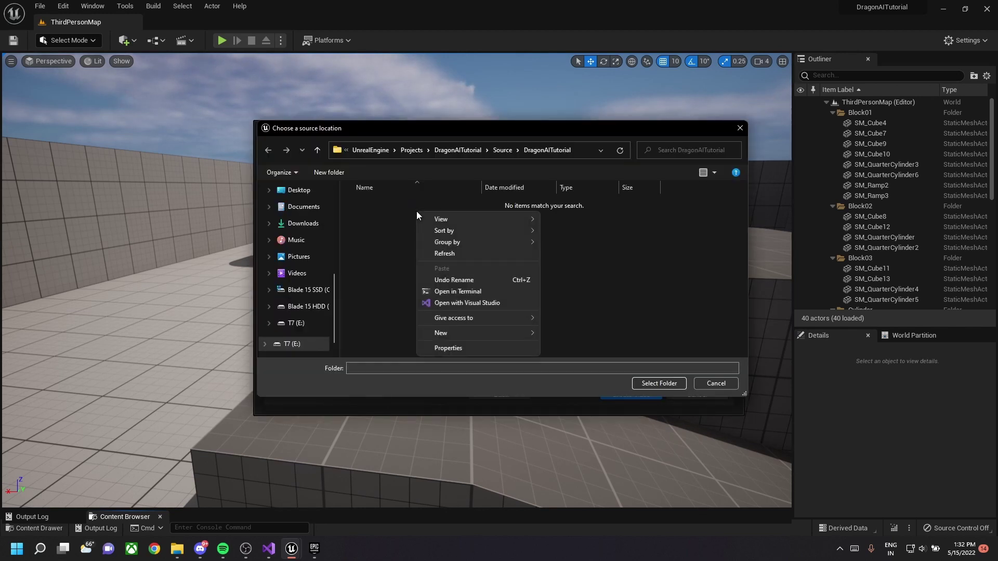
{"action": "mouse_move", "coordinate": [477, 329]}
{"action": "left_click", "coordinate": [611, 334]}
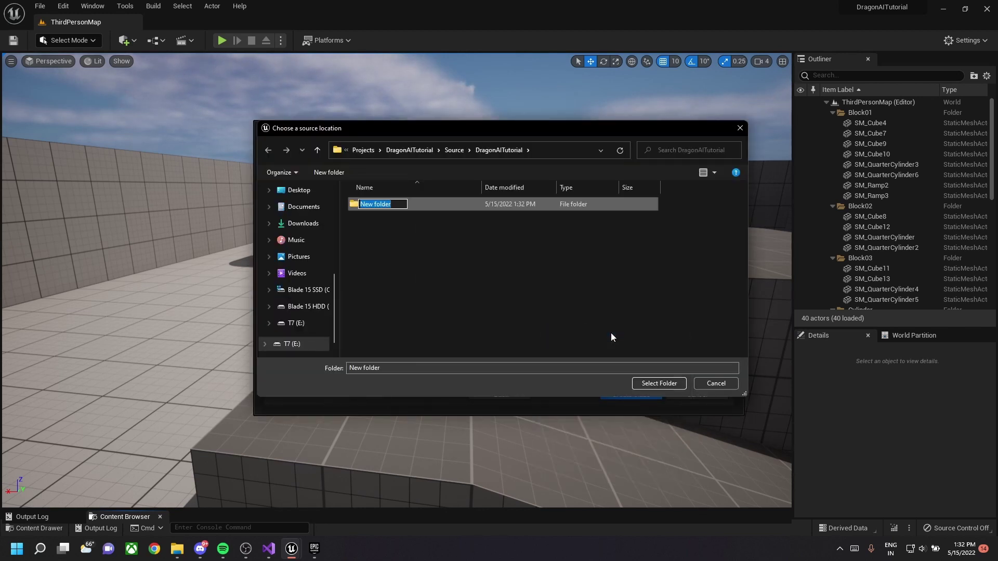
{"action": "type", "text": "Character"}
{"action": "key", "text": "Home"}
{"action": "type", "text": "AI"}
{"action": "key", "text": "Return"}
{"action": "key", "text": "Return"}
{"action": "left_click", "coordinate": [639, 388]}
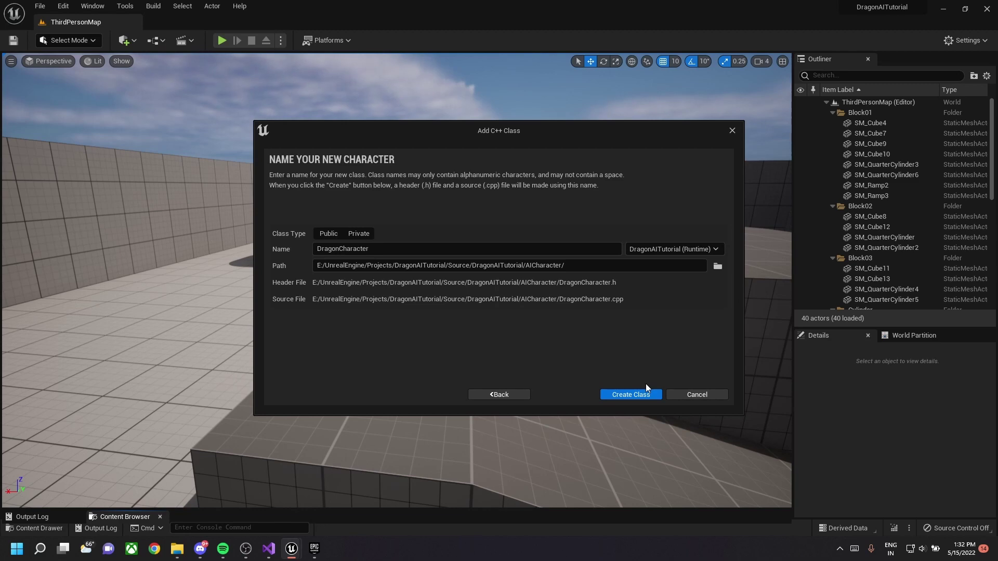
{"action": "left_click", "coordinate": [622, 396]}
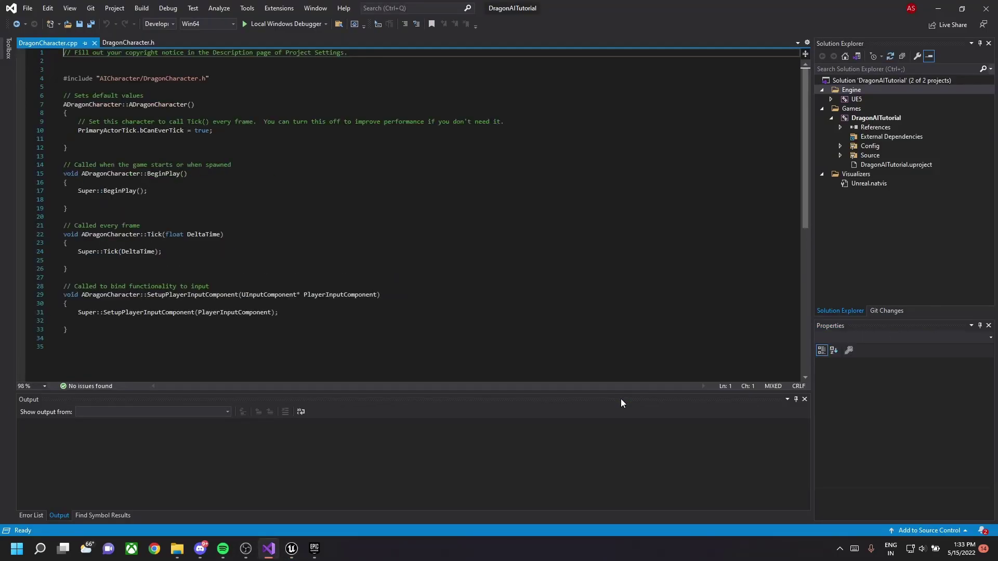
- Review the generated DragonCharacter.cpp stubs and switch back to the Unreal editor
{"action": "mouse_move", "coordinate": [291, 547]}
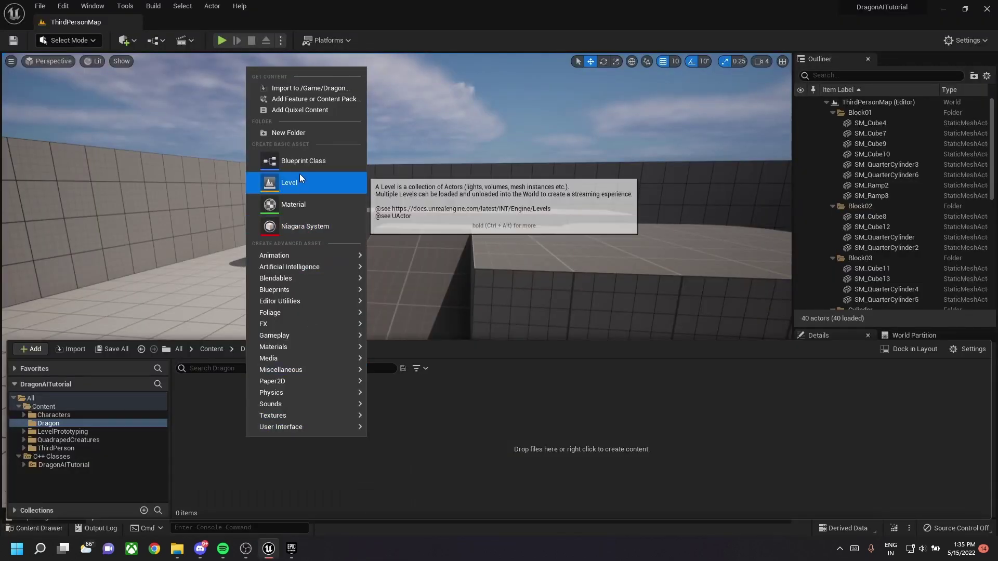
- Create an Actor-based Blueprint named Dragon_BP in the Dragon folder and save all modified assets
{"action": "left_click", "coordinate": [300, 167]}
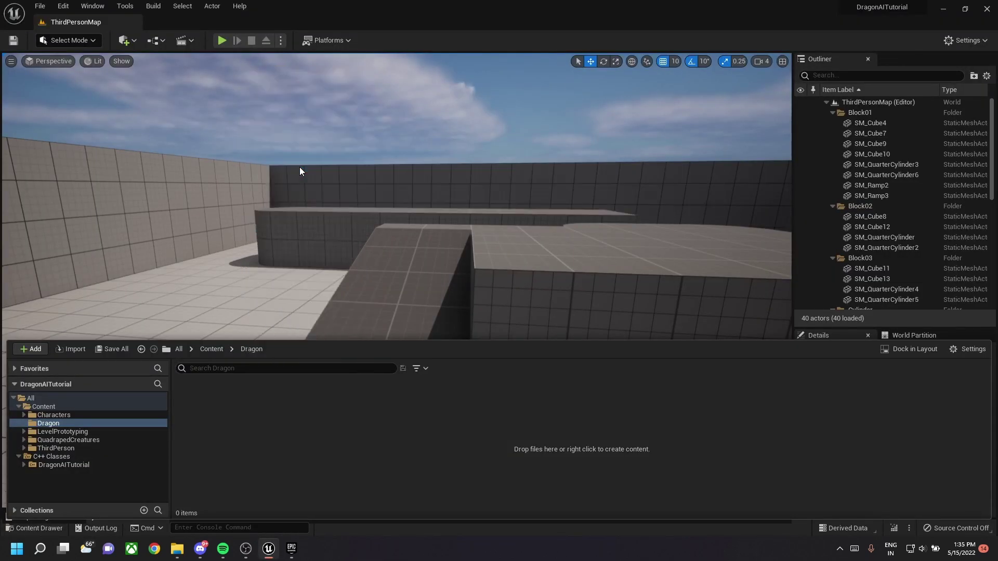
{"action": "left_click", "coordinate": [373, 189]}
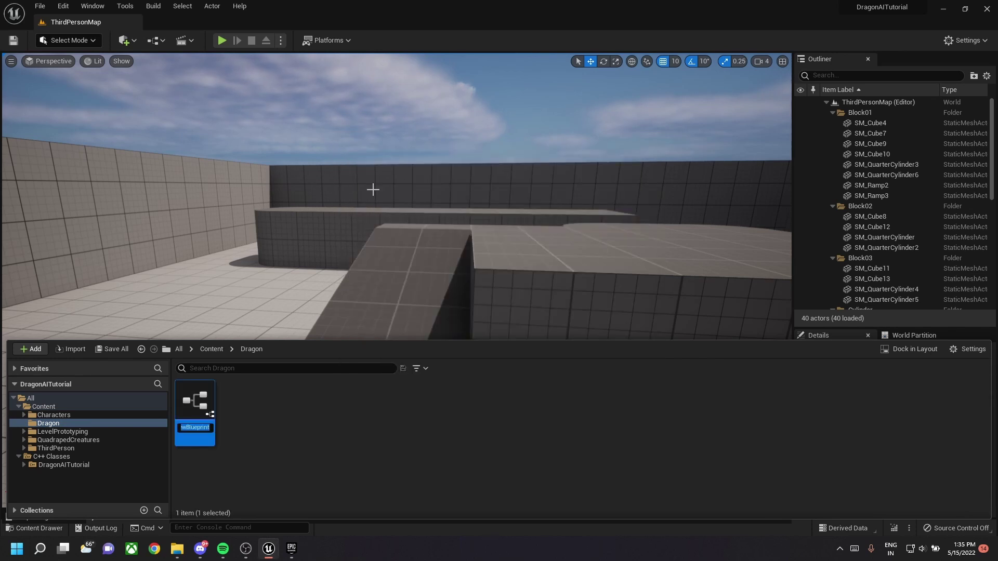
{"action": "type", "text": "Dragon_BP"}
{"action": "key", "text": "Return"}
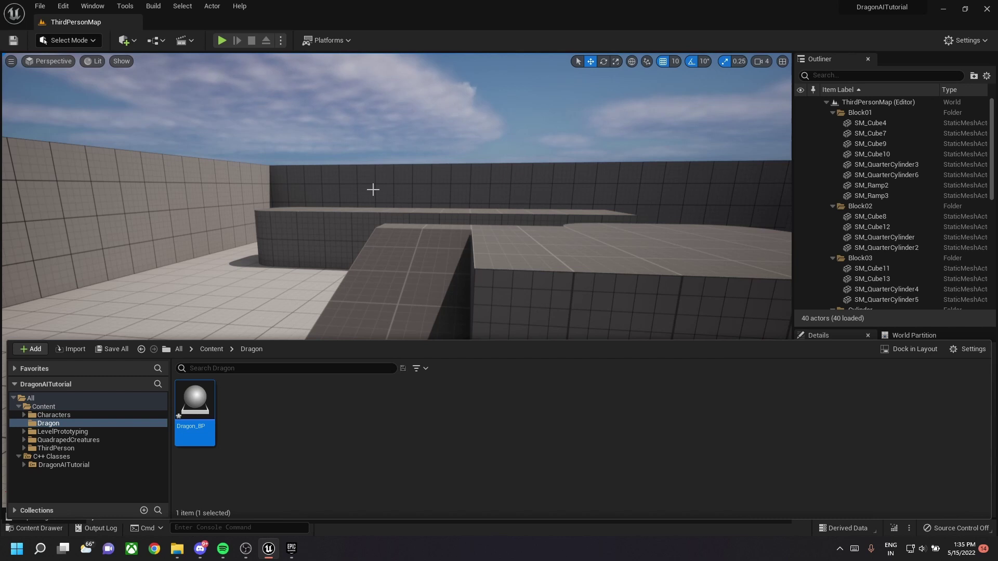
{"action": "left_click", "coordinate": [102, 350]}
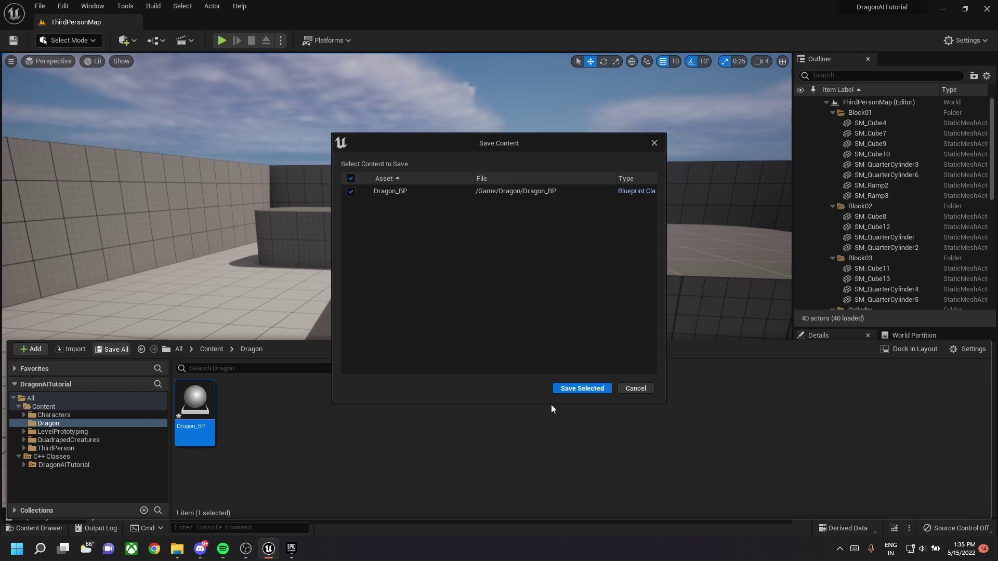
{"action": "left_click", "coordinate": [566, 390]}
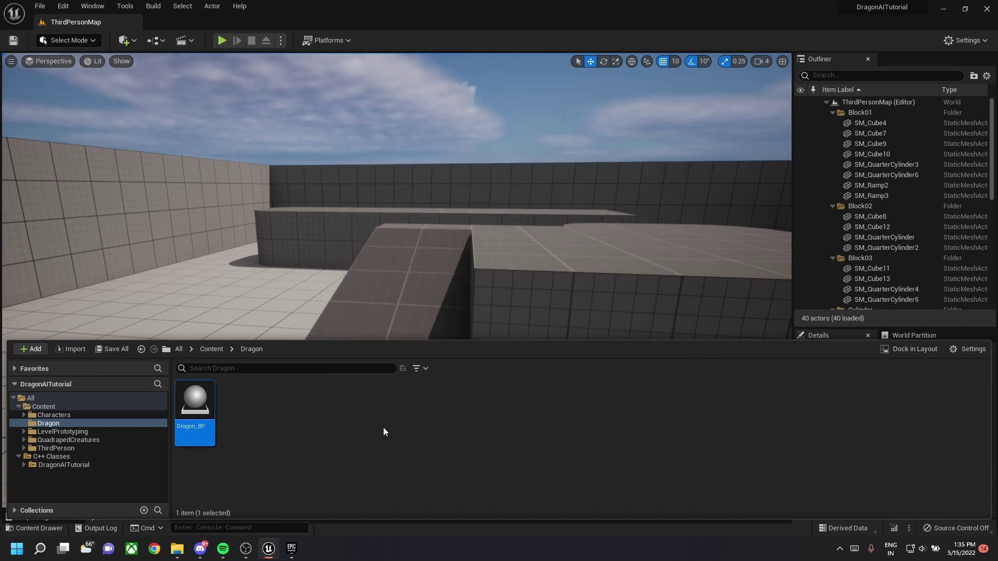
- Open Dragon_BP, set its parent class to DragonCharacter in Class Settings, and compile
{"action": "double_click", "coordinate": [204, 402]}
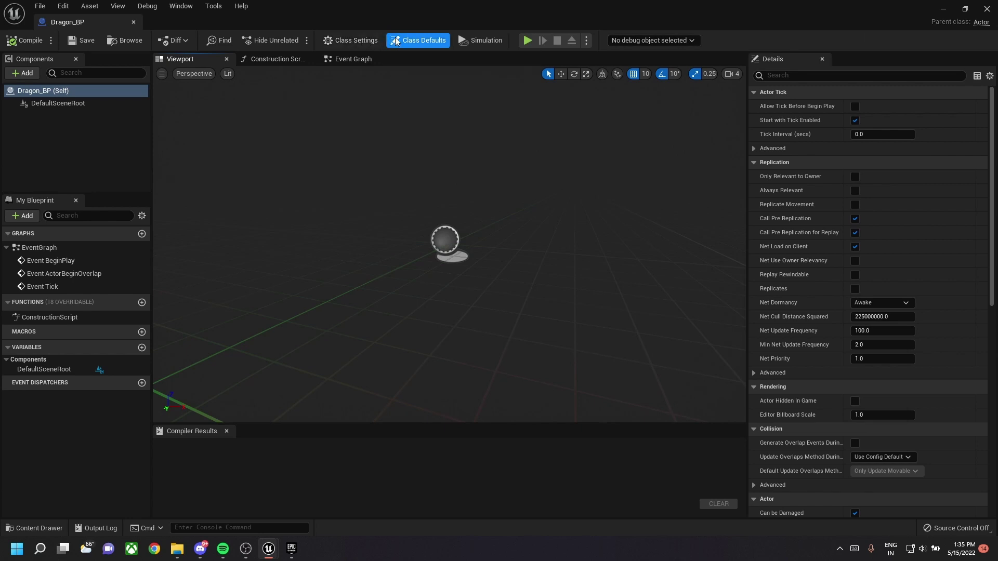
{"action": "left_click", "coordinate": [345, 45]}
{"action": "left_click", "coordinate": [864, 106]}
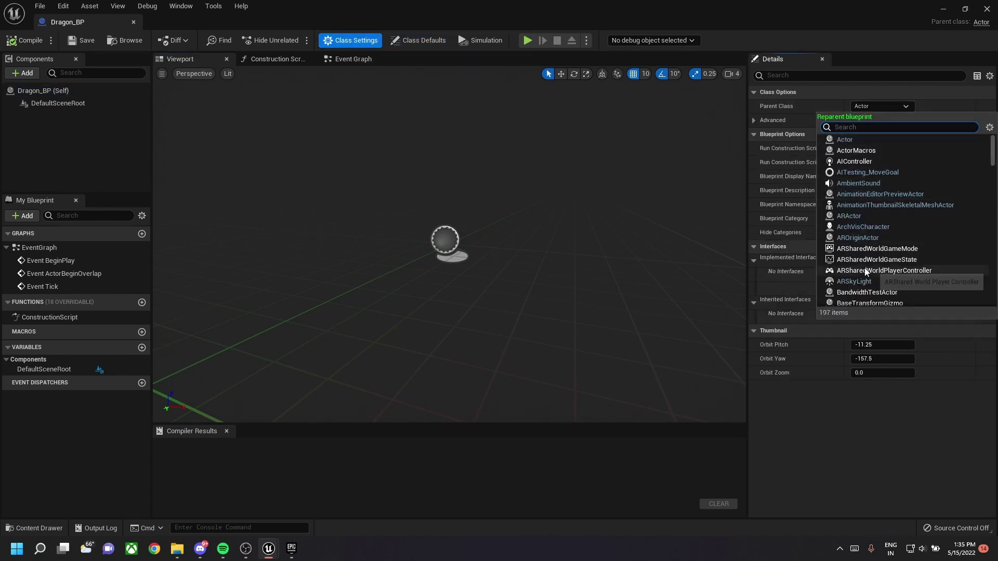
{"action": "scroll", "coordinate": [865, 265], "scroll_direction": "down", "scroll_amount": 5}
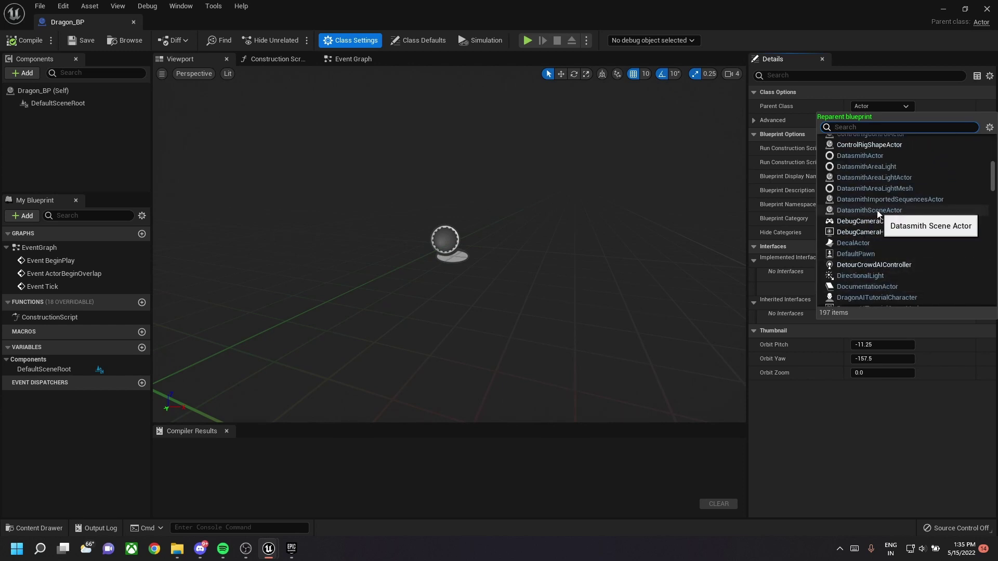
{"action": "scroll", "coordinate": [893, 252], "scroll_direction": "down", "scroll_amount": 3}
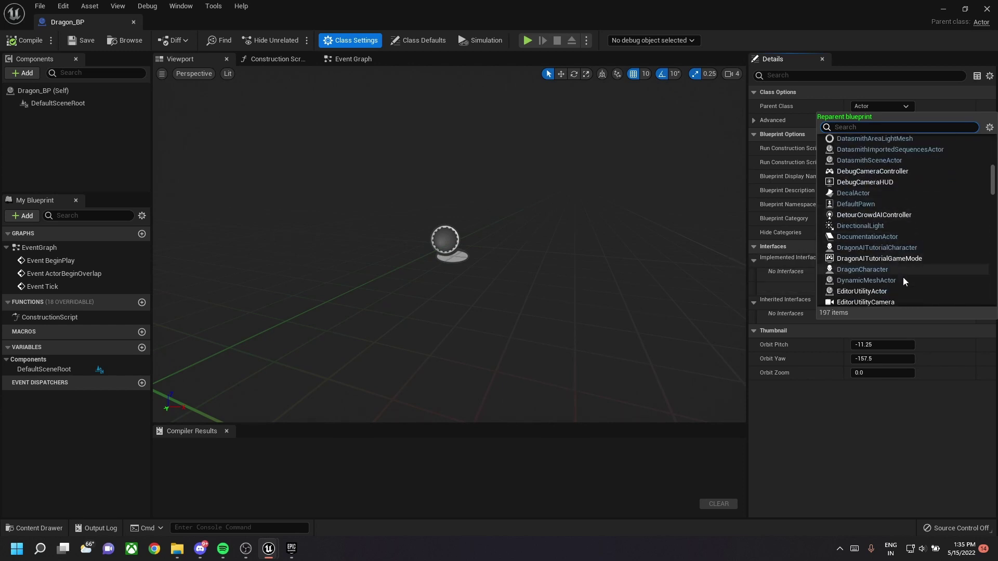
{"action": "left_click", "coordinate": [869, 267]}
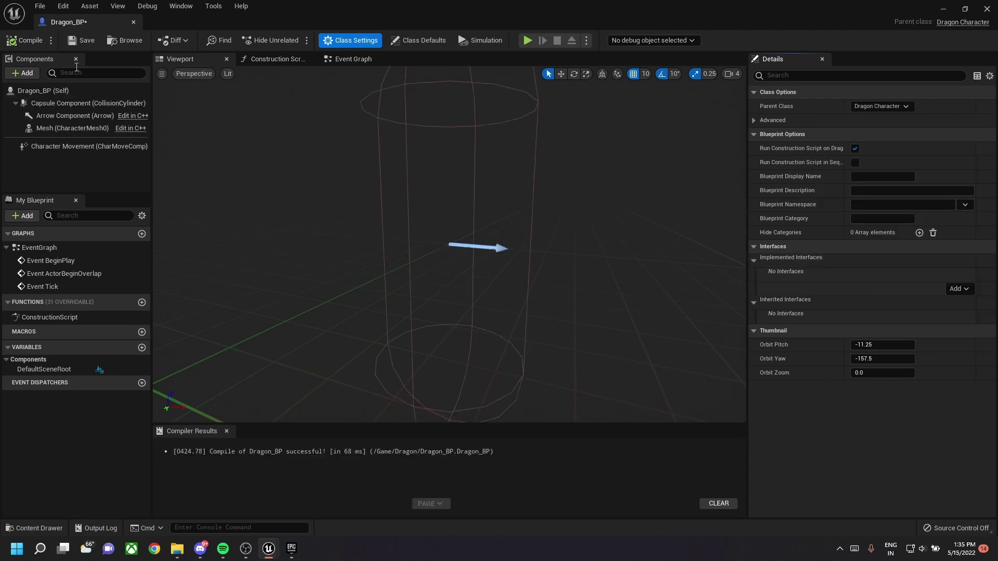
{"action": "left_click", "coordinate": [23, 40]}
- Save the blueprint and assign SK_MOUNTAIN_DRAGON as the Mesh component's skeletal mesh
{"action": "left_click", "coordinate": [81, 40]}
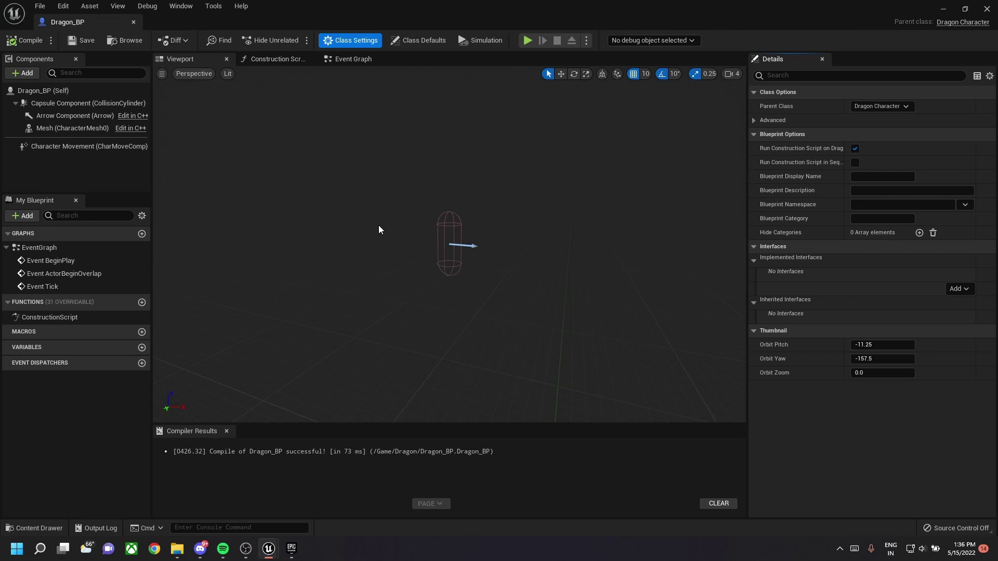
{"action": "left_click", "coordinate": [51, 126]}
{"action": "left_click", "coordinate": [909, 343]}
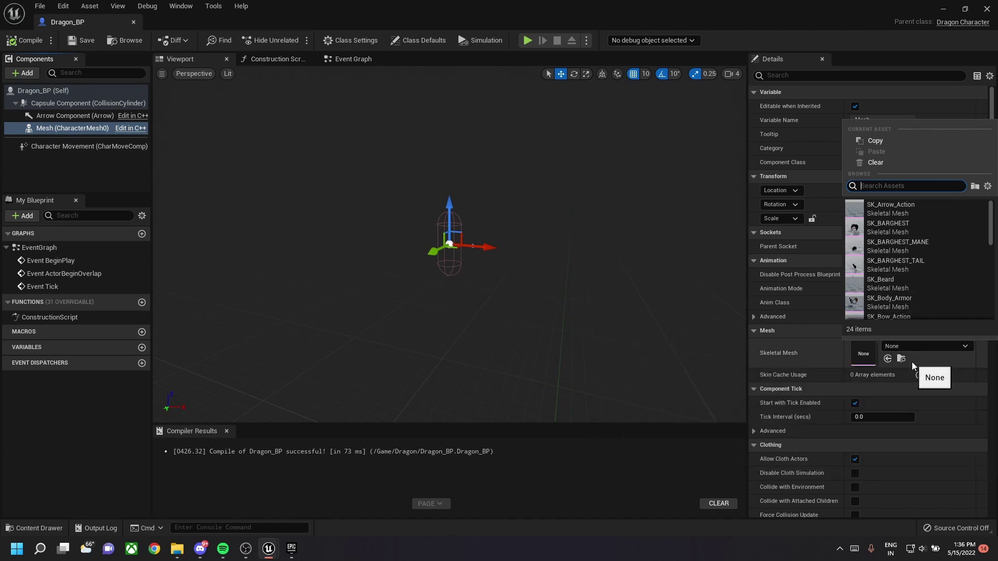
{"action": "type", "text": "dragon"}
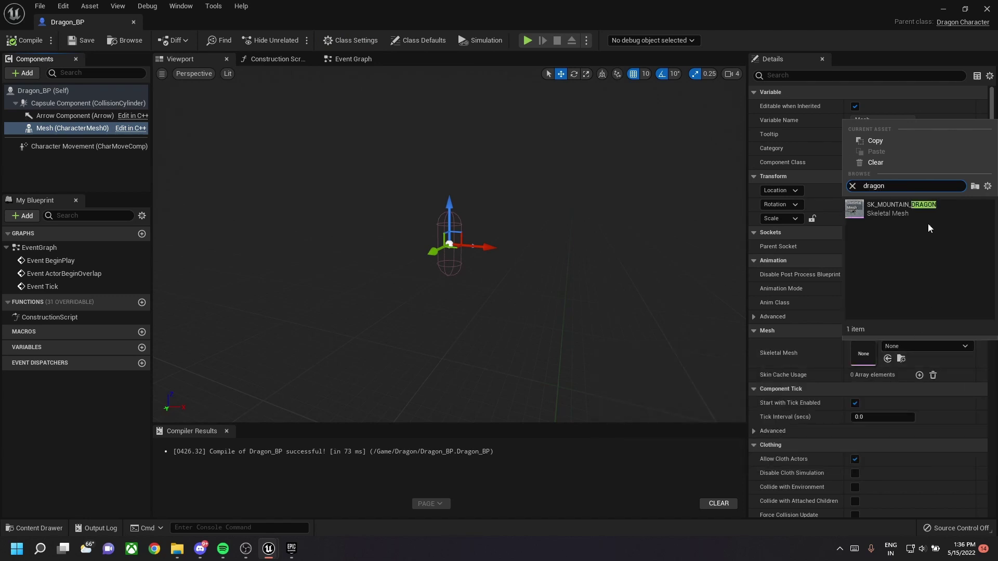
{"action": "left_click", "coordinate": [925, 211]}
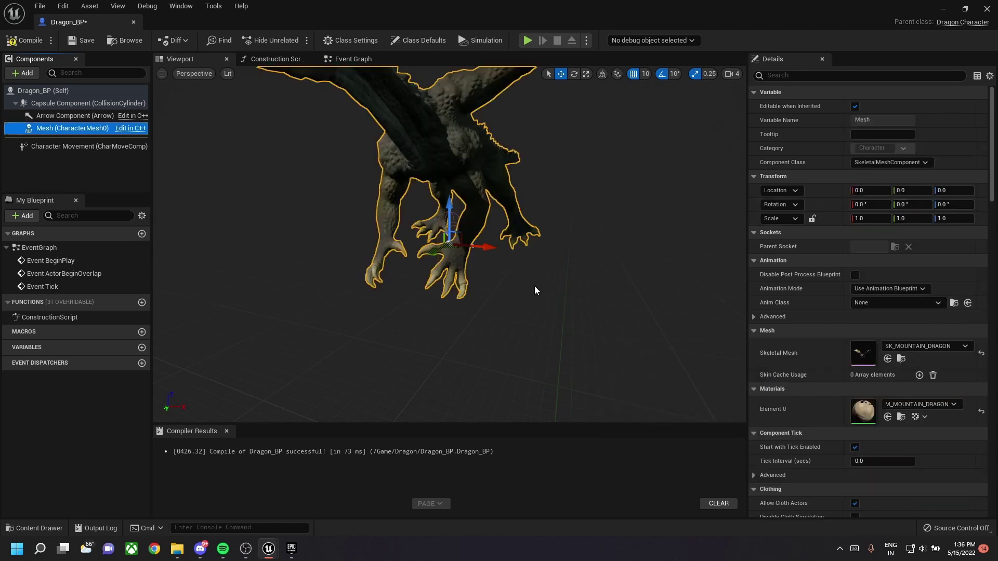
- Lower the dragon mesh to -90 Z and rotate it -90 yaw, then compile and save
{"action": "mouse_move", "coordinate": [384, 279]}
{"action": "left_mouse_down"}
{"action": "mouse_move", "coordinate": [385, 224]}
{"action": "mouse_move", "coordinate": [384, 279]}
{"action": "left_mouse_up"}
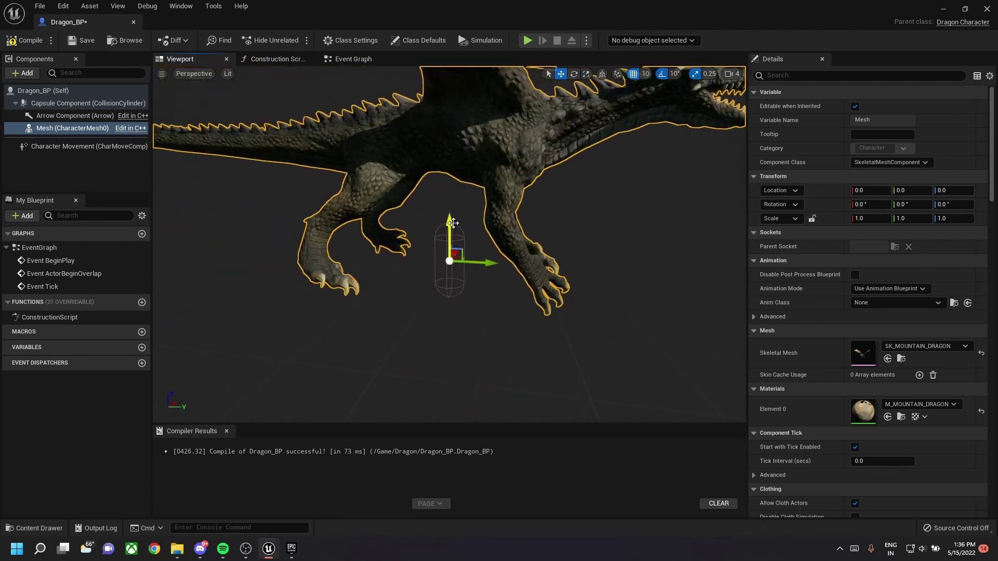
{"action": "left_click_drag", "start_coordinate": [453, 229], "coordinate": [452, 262]}
{"action": "key", "text": "e"}
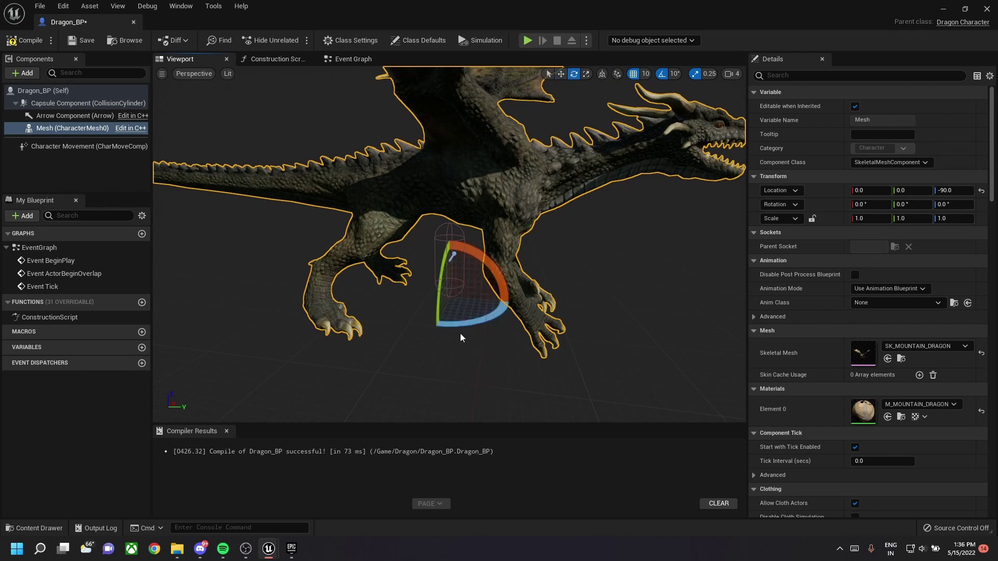
{"action": "mouse_move", "coordinate": [464, 327]}
{"action": "left_mouse_down"}
{"action": "mouse_move", "coordinate": [442, 327]}
{"action": "mouse_move", "coordinate": [471, 323]}
{"action": "left_mouse_up"}
{"action": "left_click", "coordinate": [24, 40]}
{"action": "left_click", "coordinate": [83, 41]}
{"action": "scroll", "coordinate": [585, 238], "scroll_direction": "down", "scroll_amount": 10}
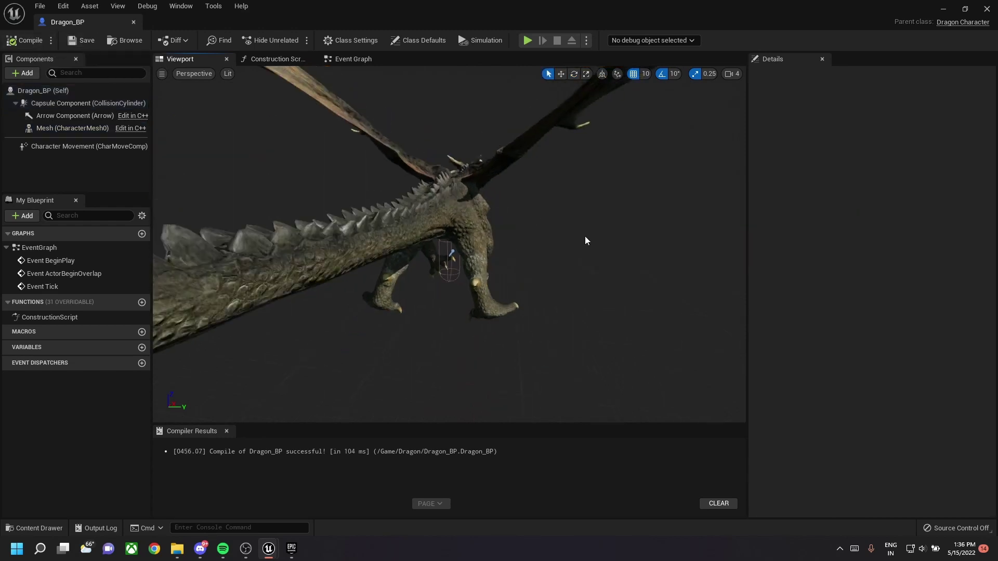
{"action": "right_click_drag", "start_coordinate": [586, 239], "coordinate": [665, 239]}
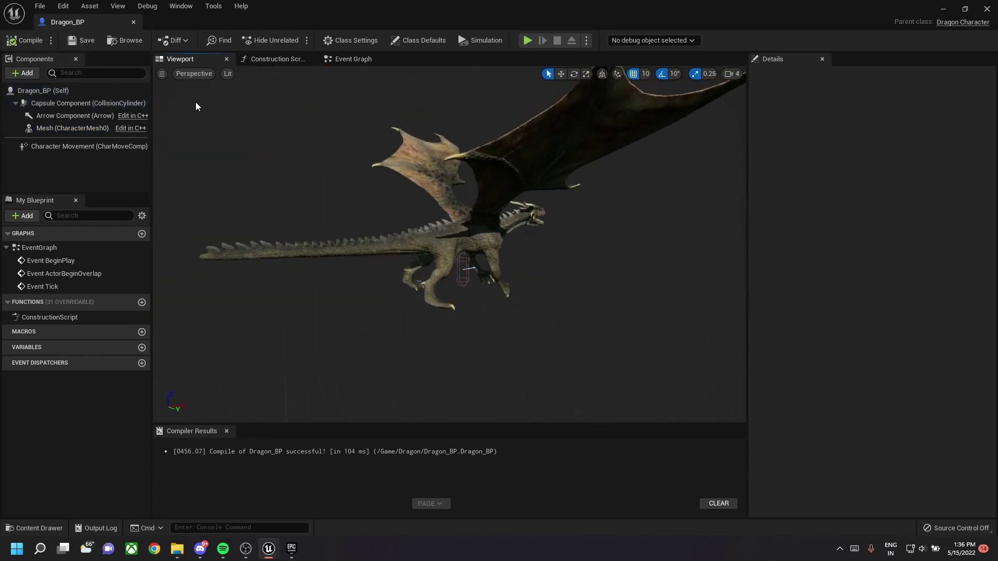
- Close the blueprint editor and place a framed Dragon_BP instance in ThirdPersonMap
{"action": "left_click", "coordinate": [133, 22]}
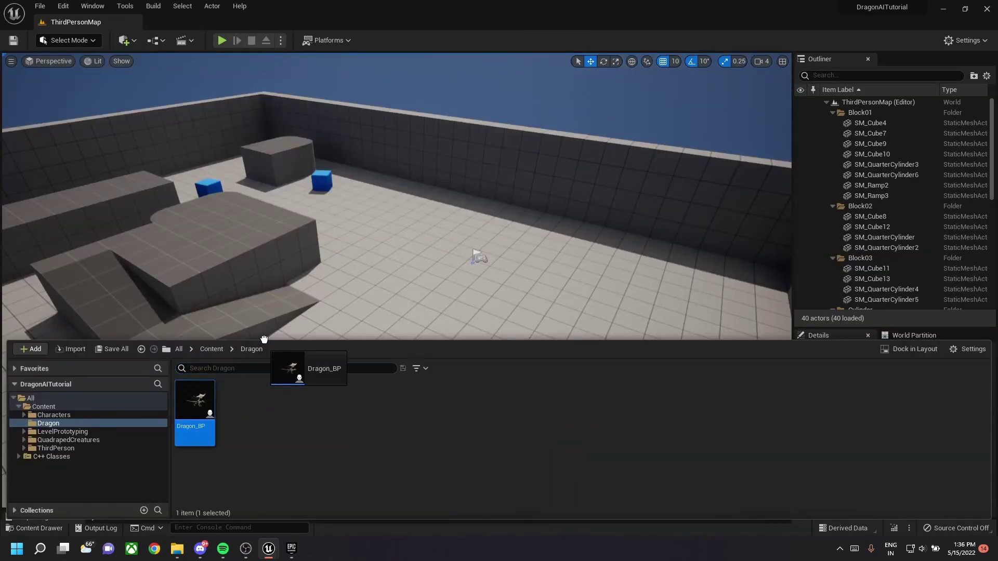
{"action": "left_click_drag", "start_coordinate": [264, 339], "coordinate": [254, 395]}
{"action": "key", "text": "f"}
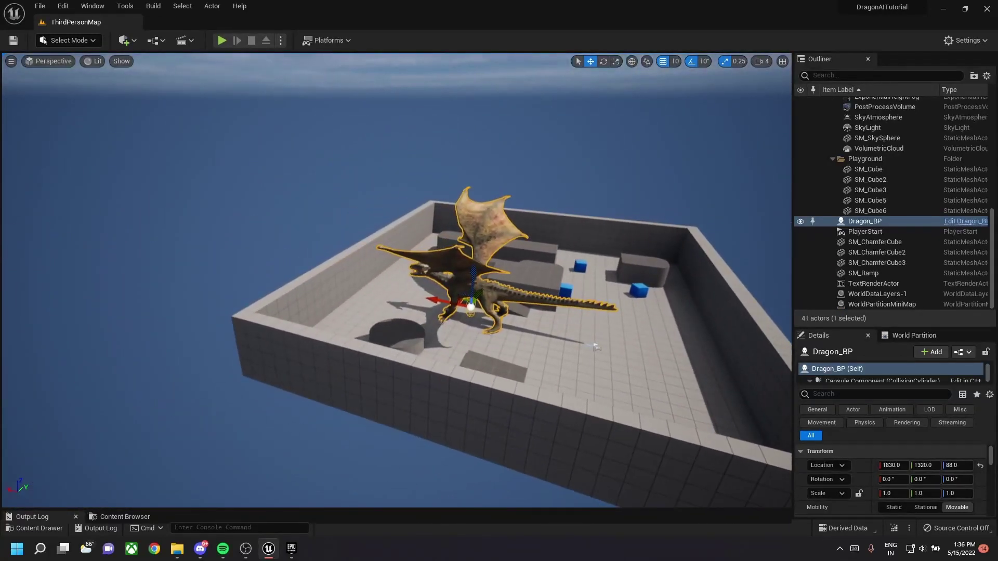
- Playtest the level, running and jumping the character around the dragon
{"action": "left_click", "coordinate": [221, 41]}
{"action": "key", "text": "w"}
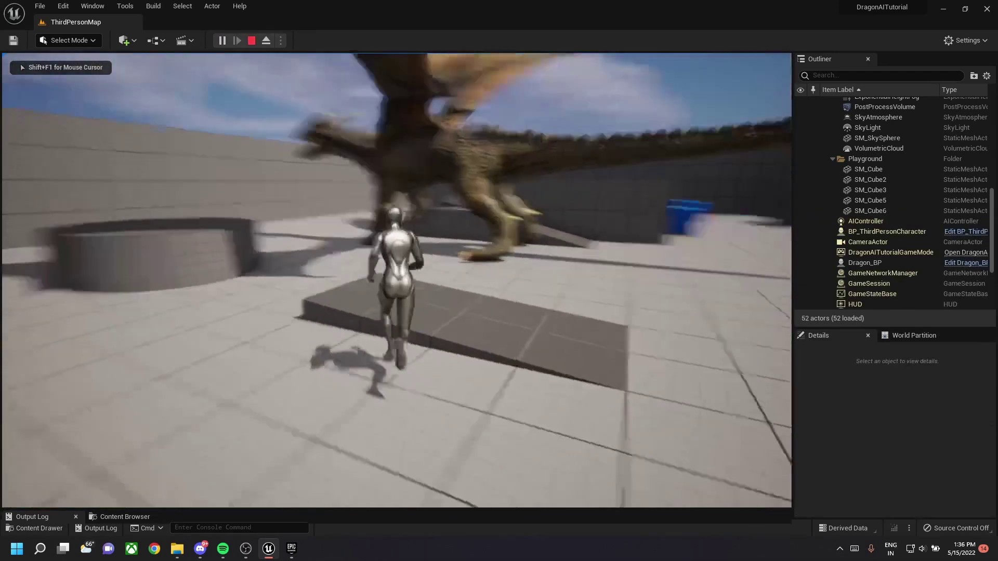
{"action": "key", "text": "space"}
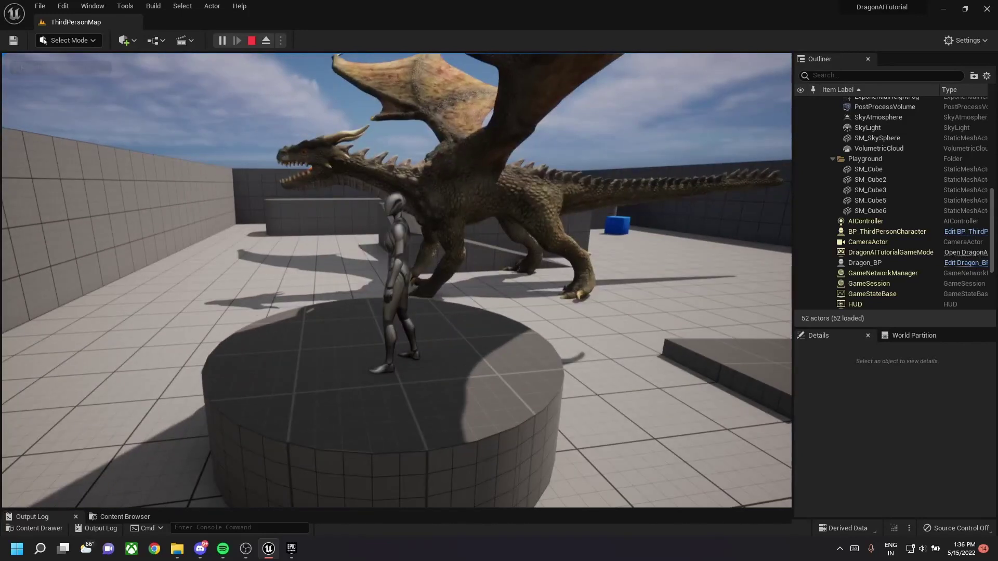
{"action": "key", "text": "space"}
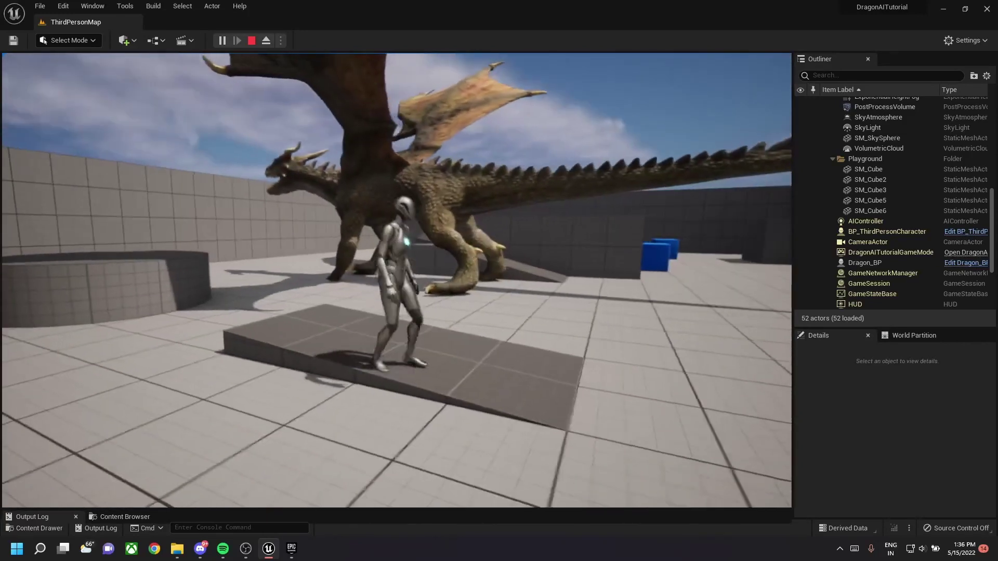
{"action": "key", "text": "Escape"}
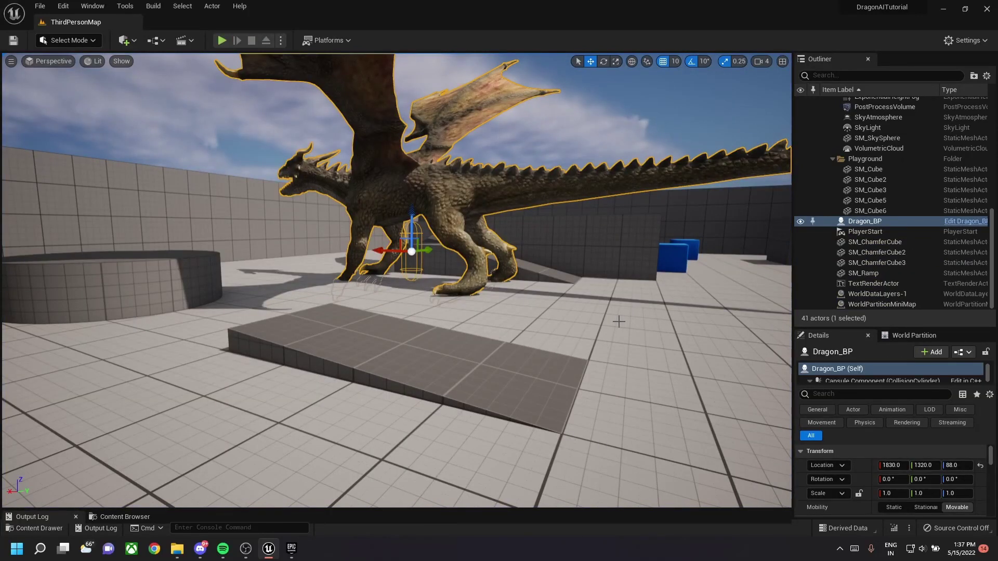
- Create an Animations folder inside the Dragon folder
{"action": "left_click", "coordinate": [23, 528]}
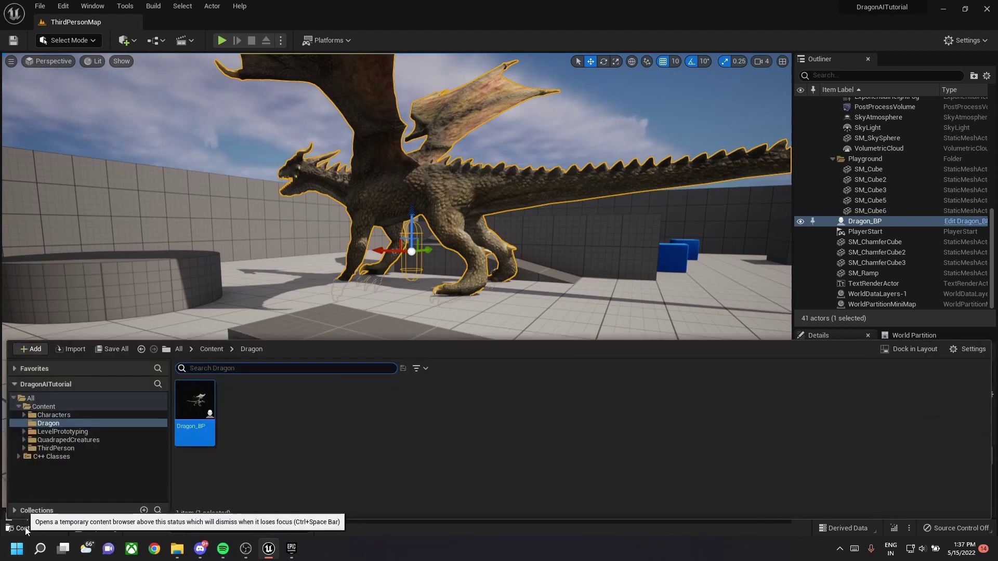
{"action": "left_click", "coordinate": [213, 348]}
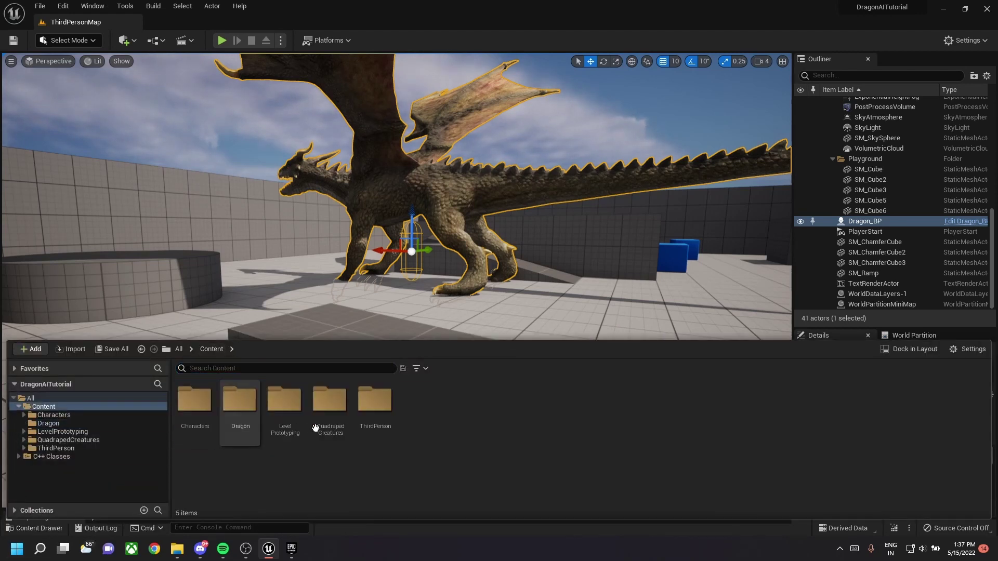
{"action": "double_click", "coordinate": [257, 423]}
{"action": "right_click", "coordinate": [332, 473]}
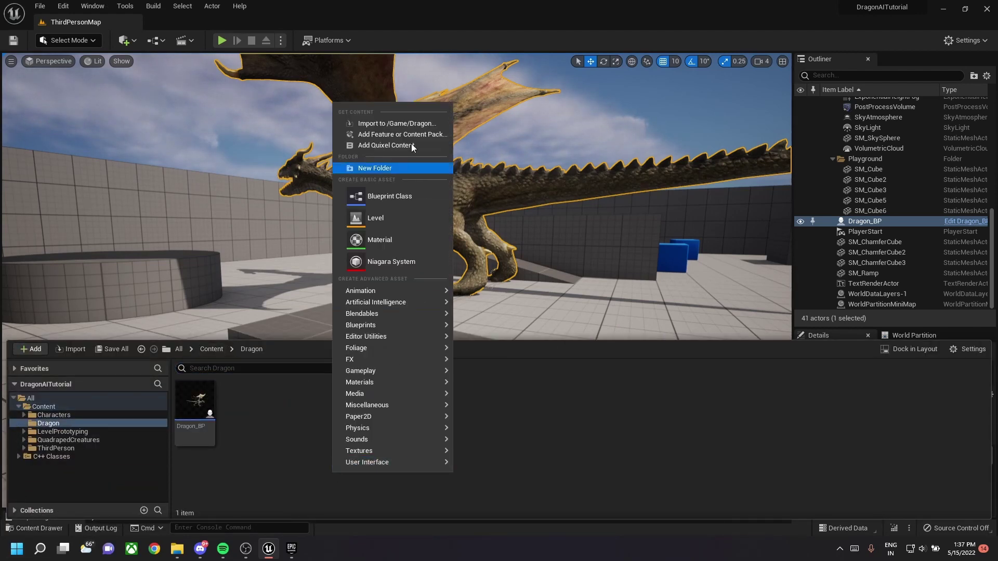
{"action": "left_click", "coordinate": [374, 169]}
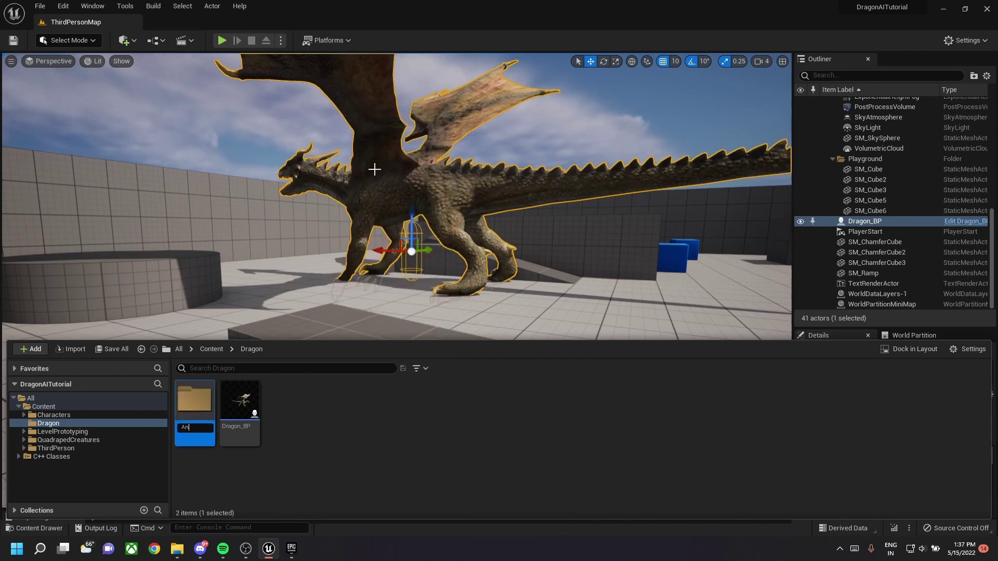
{"action": "type", "text": "Animations"}
{"action": "key", "text": "Return"}
{"action": "key", "text": "Return"}
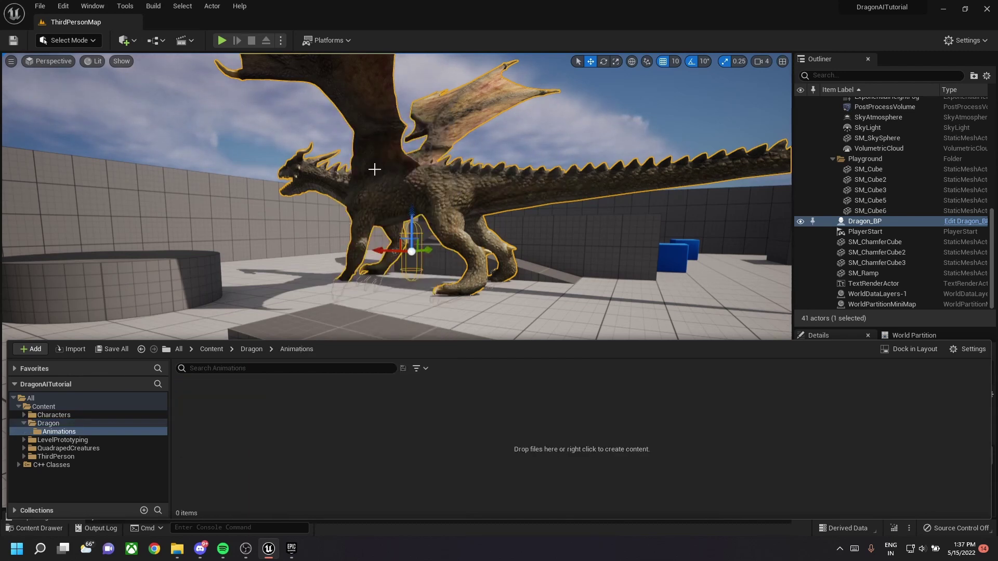
- Create the Dragon_AnimBP Animation Blueprint for MOUNTAIN_DRAGON_Skeleton in Animations
{"action": "right_click", "coordinate": [331, 428]}
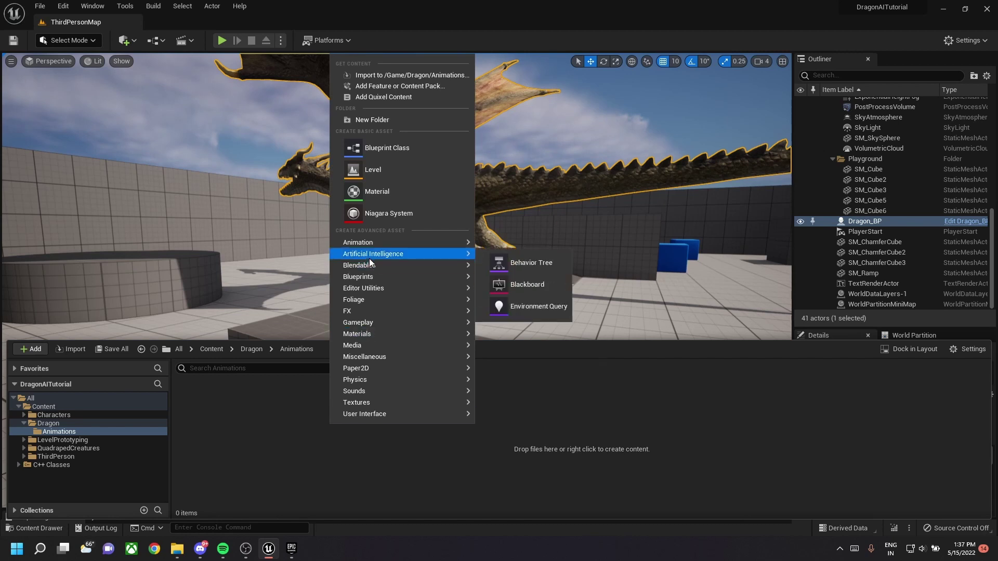
{"action": "mouse_move", "coordinate": [370, 244]}
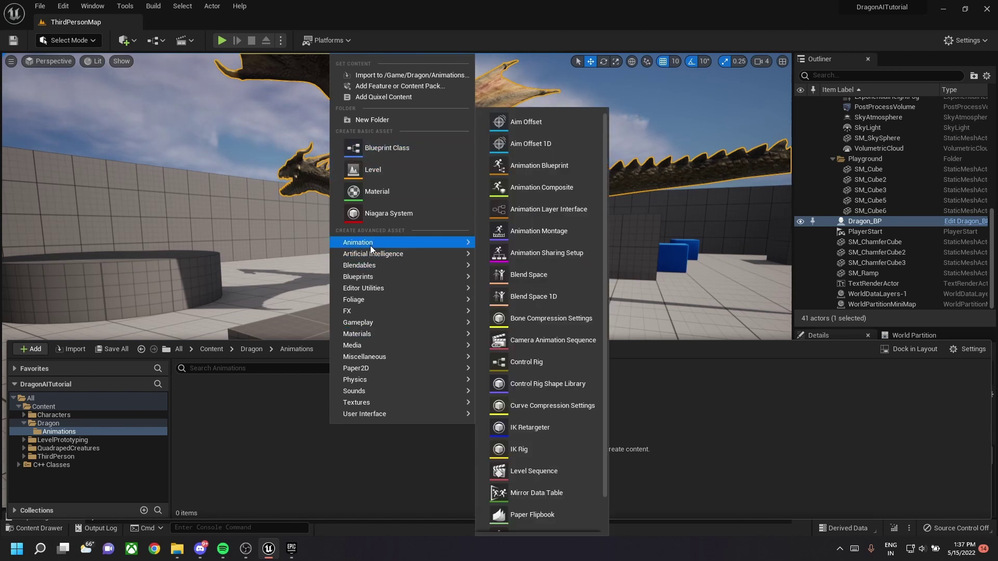
{"action": "left_click", "coordinate": [541, 173]}
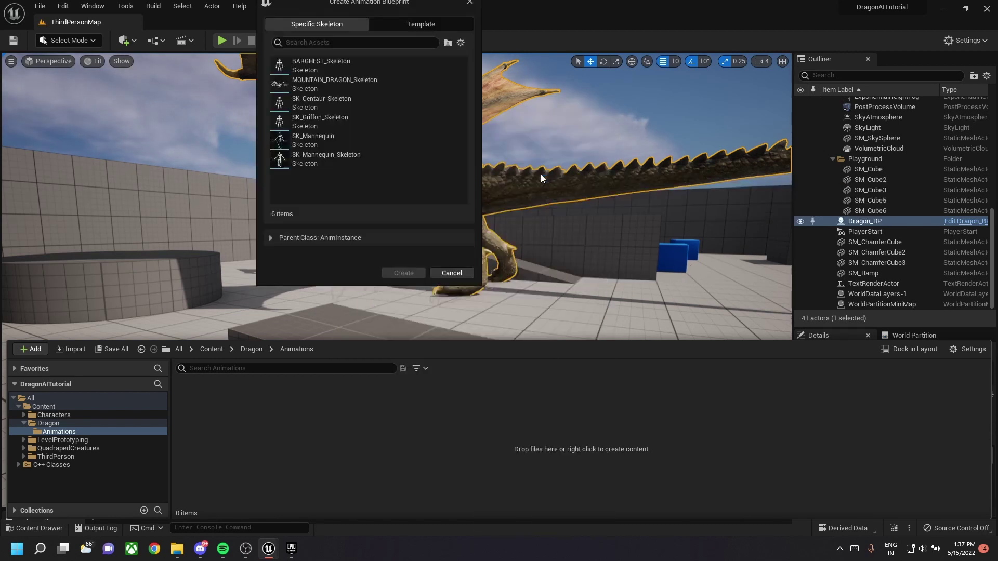
{"action": "left_click", "coordinate": [364, 84]}
{"action": "left_click", "coordinate": [397, 273]}
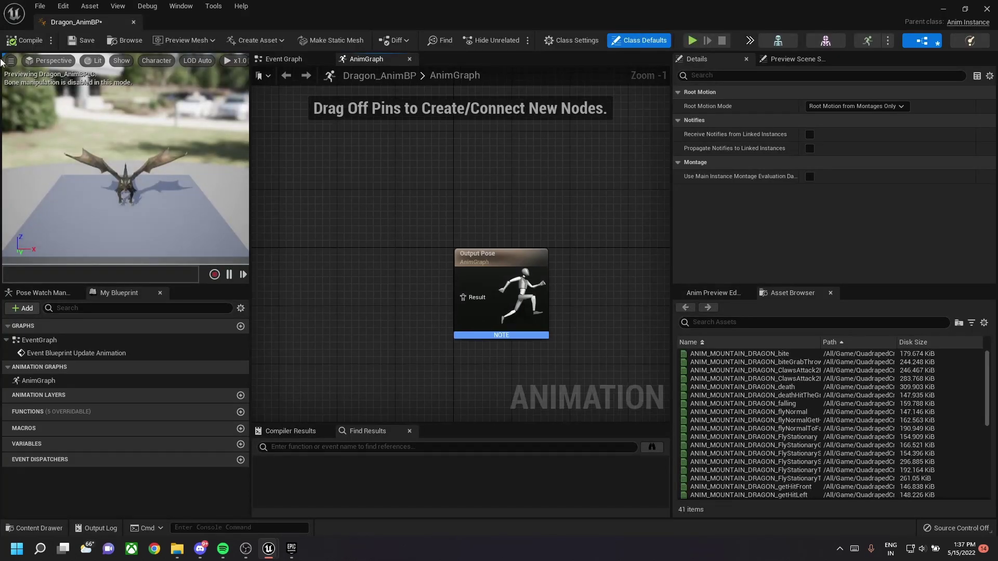
- Save the Dragon_AnimBP animation blueprint
{"action": "left_click", "coordinate": [83, 40]}
{"action": "scroll", "coordinate": [438, 201], "scroll_direction": "down", "scroll_amount": 4}
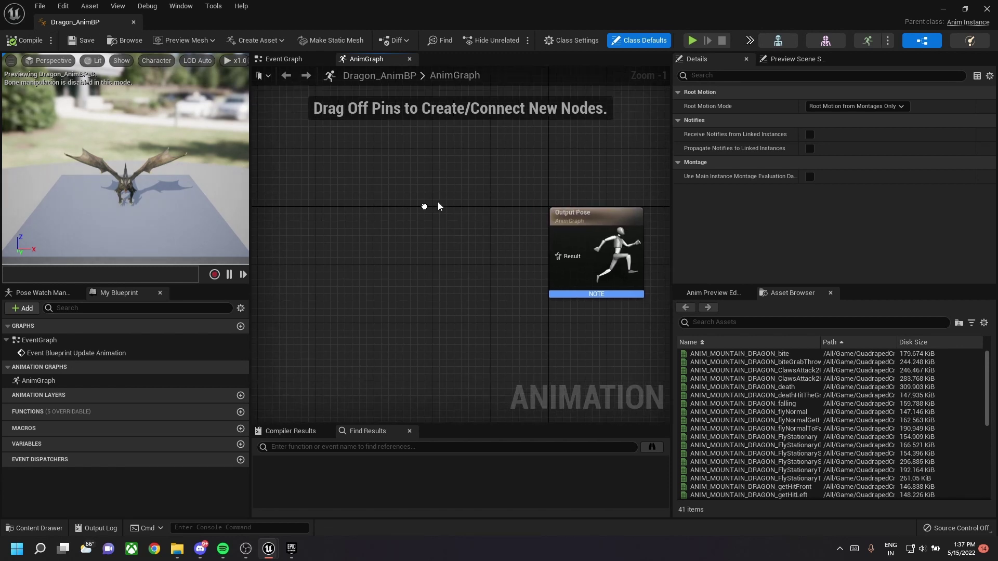
{"action": "right_click", "coordinate": [378, 220]}
{"action": "left_click", "coordinate": [456, 173]}
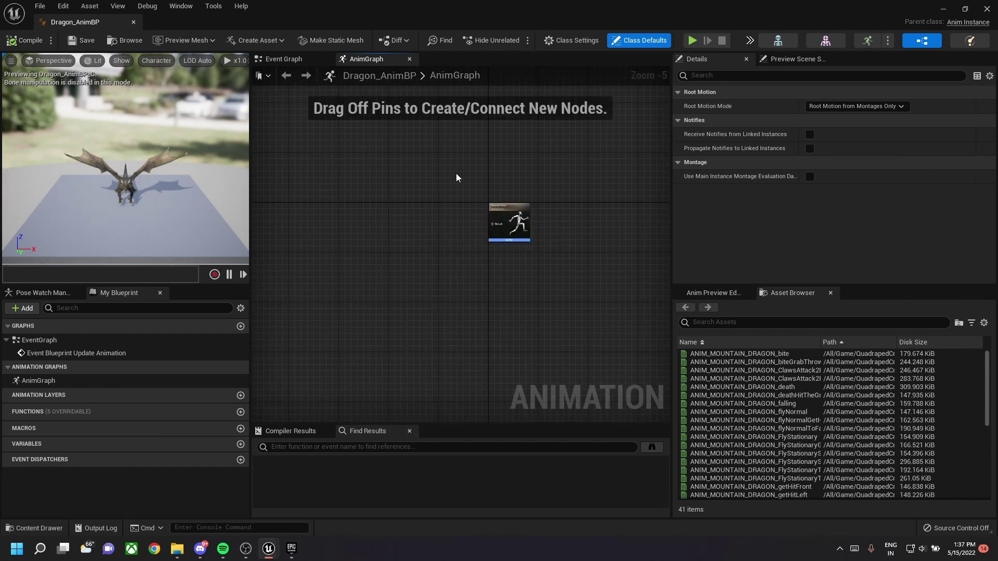
{"action": "scroll", "coordinate": [448, 196], "scroll_direction": "up", "scroll_amount": 2}
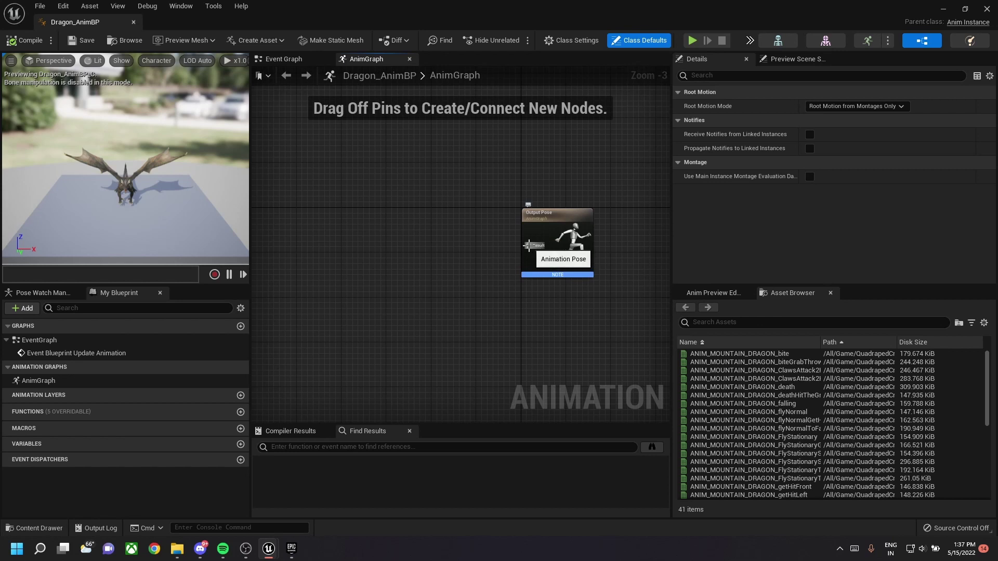
- Add a New State Machine wired into Output Pose and open its inner graph
{"action": "right_click", "coordinate": [380, 269]}
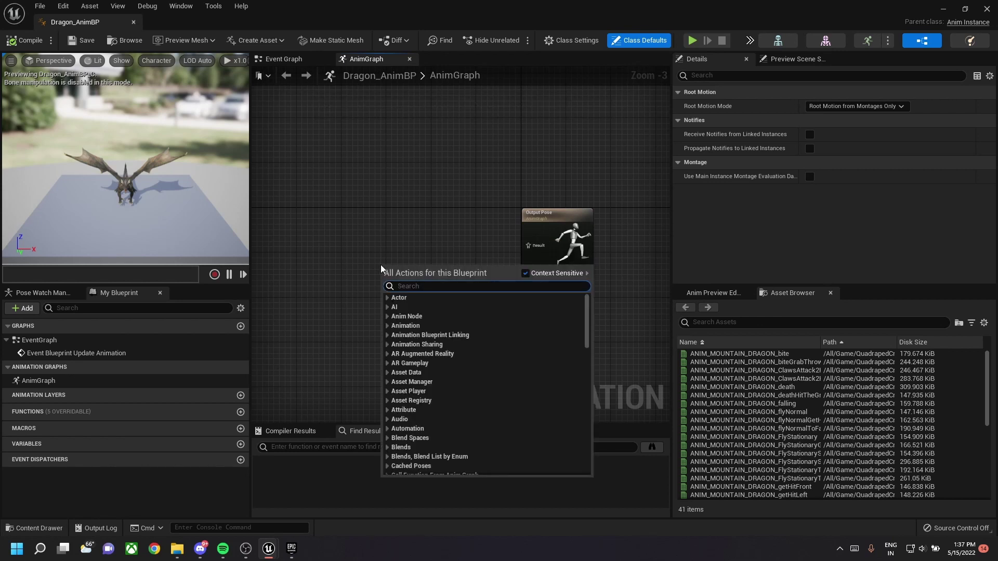
{"action": "type", "text": "state"}
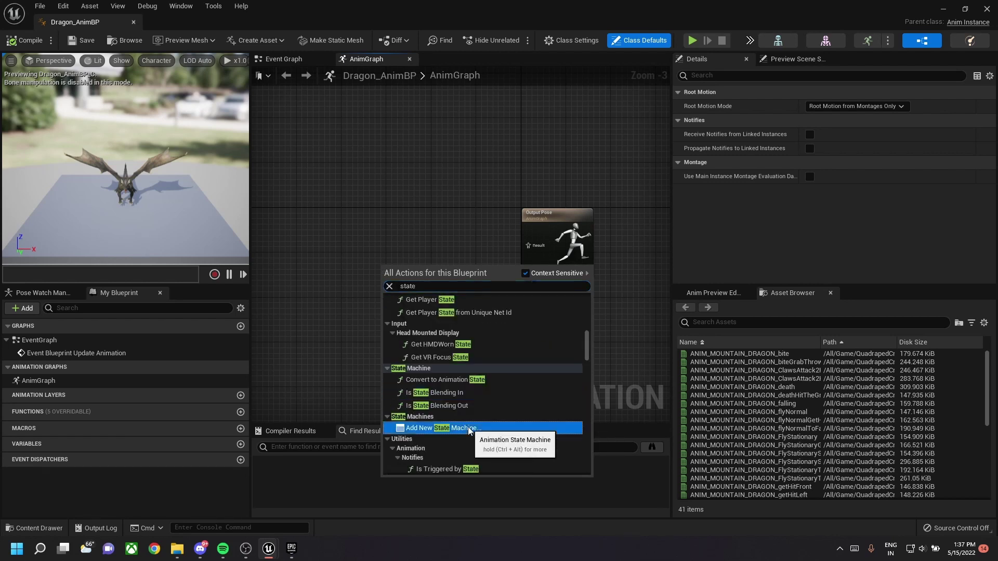
{"action": "left_click", "coordinate": [531, 428]}
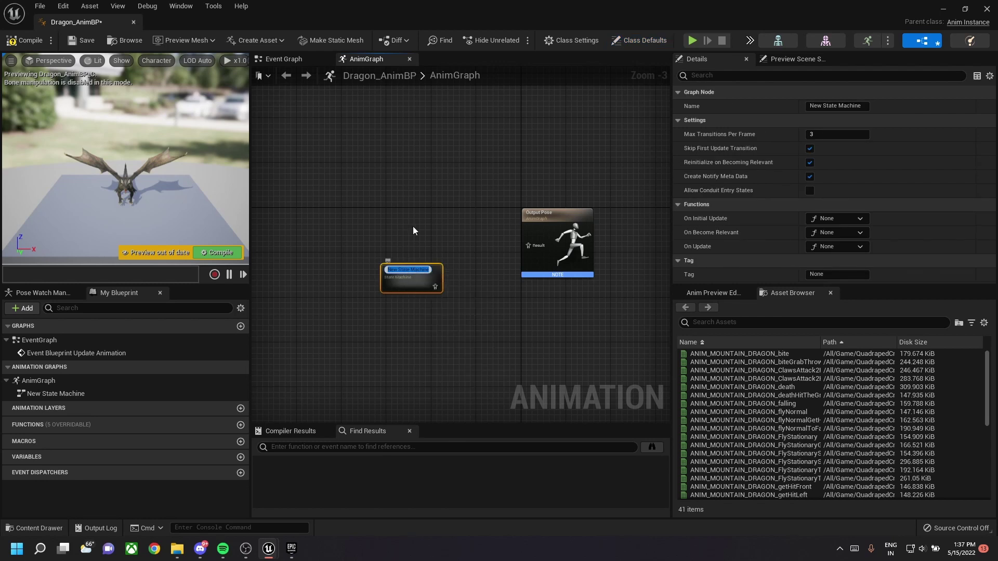
{"action": "left_click", "coordinate": [435, 206]}
{"action": "left_click_drag", "start_coordinate": [429, 284], "coordinate": [528, 245]}
{"action": "left_click_drag", "start_coordinate": [405, 270], "coordinate": [432, 240]}
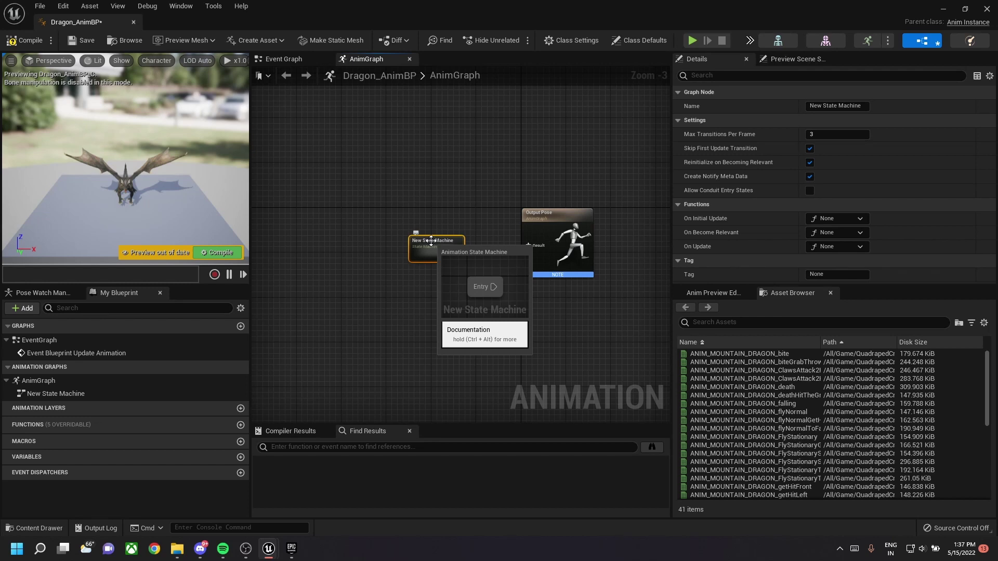
{"action": "double_click", "coordinate": [431, 241]}
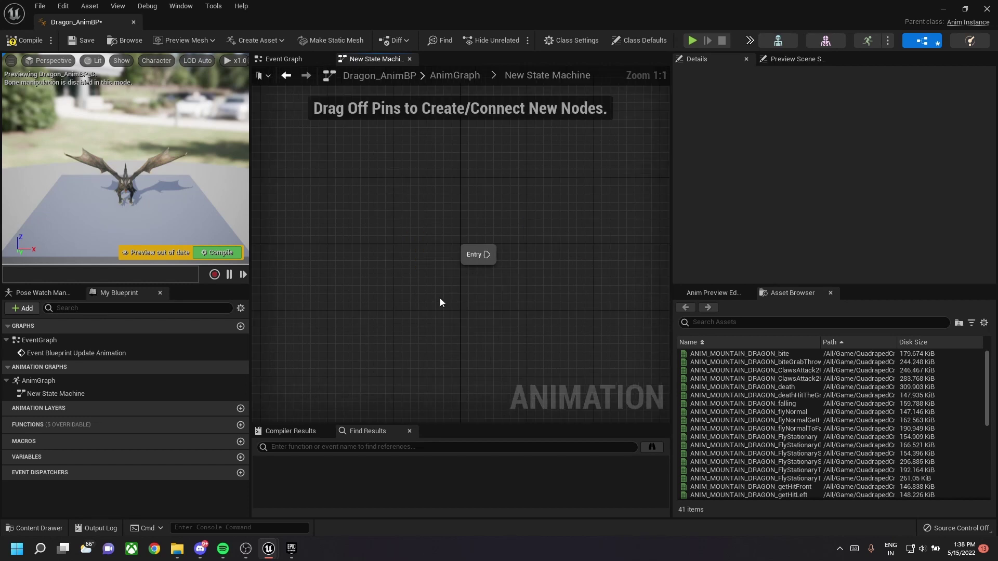
- Add a new state named Idle/Walk/Run to the state machine
{"action": "right_click", "coordinate": [544, 251]}
{"action": "left_click", "coordinate": [567, 299]}
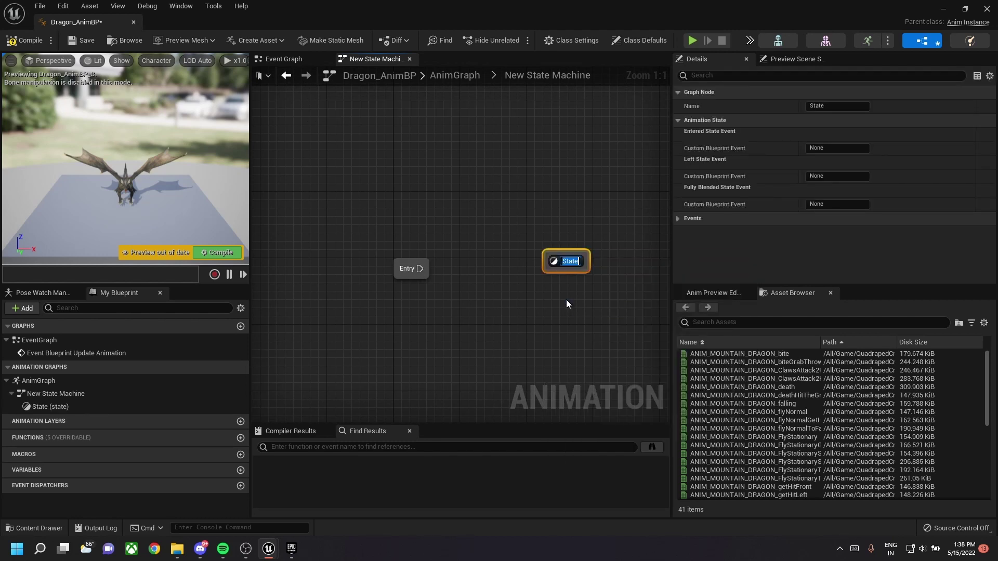
{"action": "type", "text": "Idle/Walk/Run"}
{"action": "key", "text": "Return"}
- Connect Entry to the Idle/Walk/Run state and open that state's graph
{"action": "left_click_drag", "start_coordinate": [591, 269], "coordinate": [524, 277]}
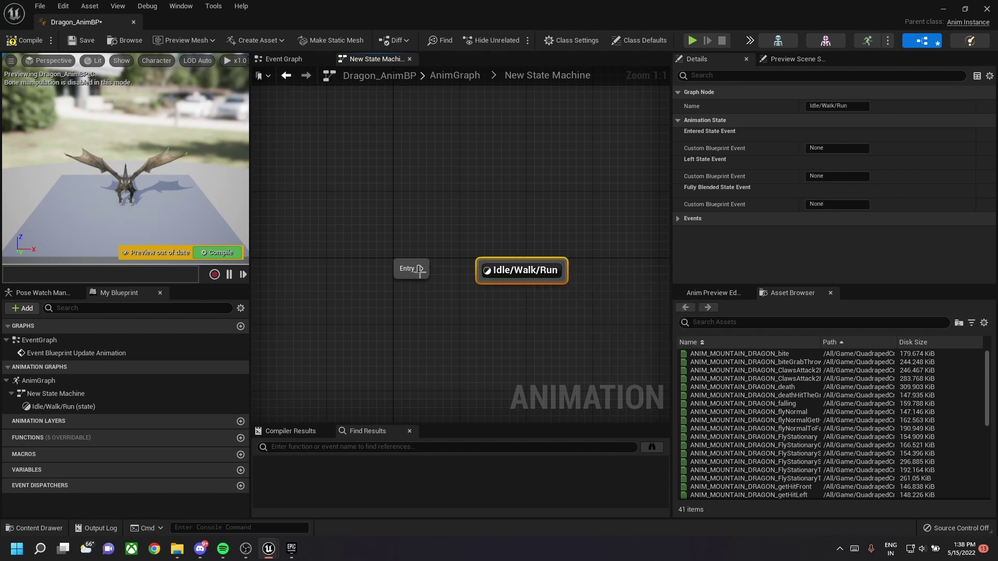
{"action": "left_click_drag", "start_coordinate": [420, 268], "coordinate": [483, 281]}
{"action": "double_click", "coordinate": [511, 265]}
{"action": "right_click_drag", "start_coordinate": [412, 349], "coordinate": [518, 311]}
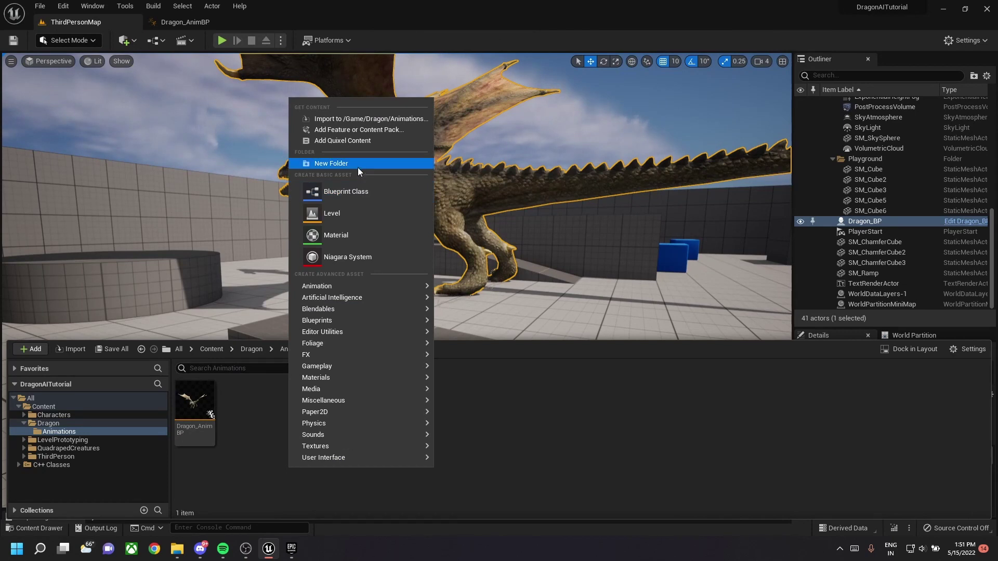
- Create a Blendspaces folder inside Animations
{"action": "left_click", "coordinate": [357, 166]}
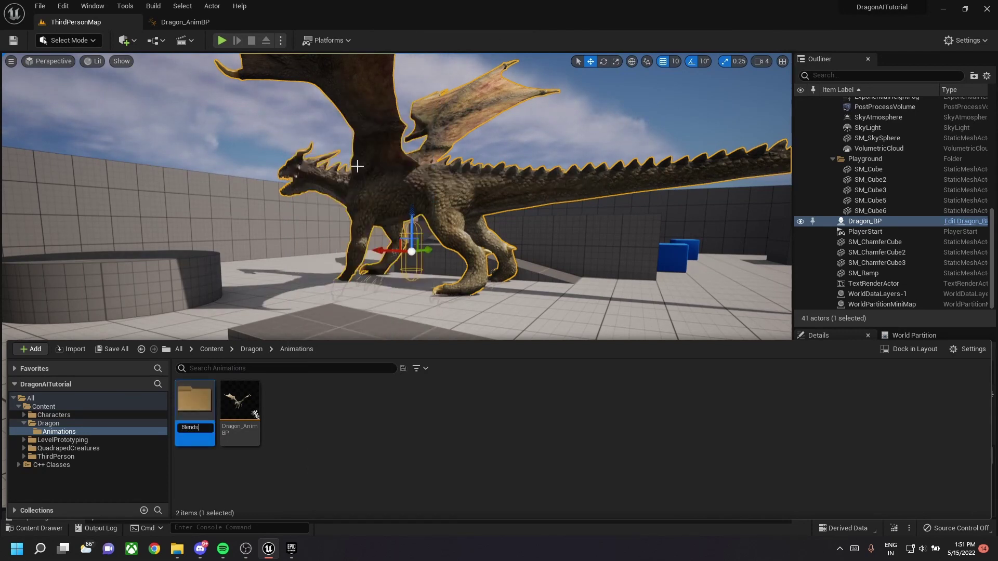
{"action": "type", "text": "Blendspaces"}
{"action": "key", "text": "Return"}
{"action": "key", "text": "Return"}
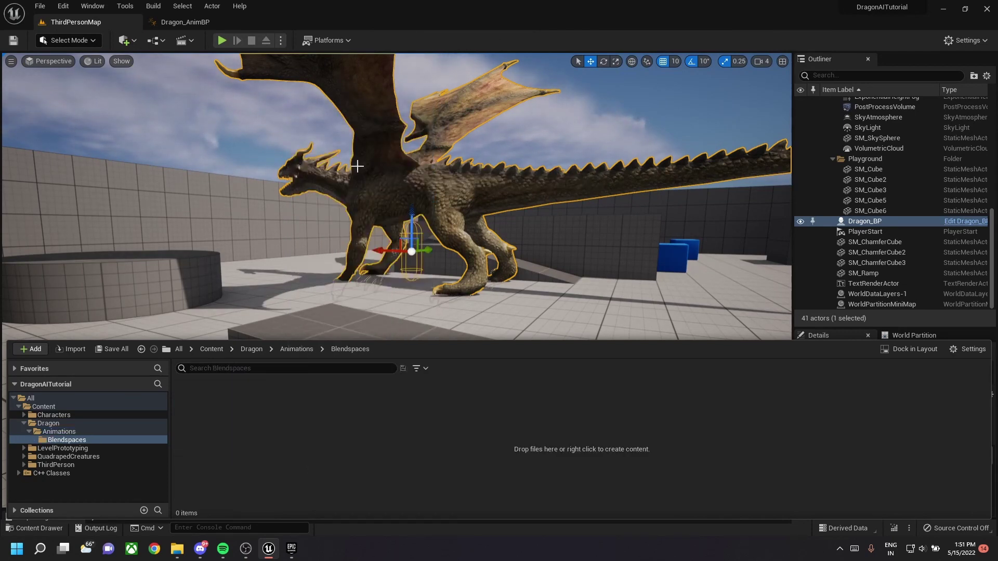
- Create and save a 1D blend space DragonMovement_BS using the dragon skeleton
{"action": "right_click", "coordinate": [313, 417]}
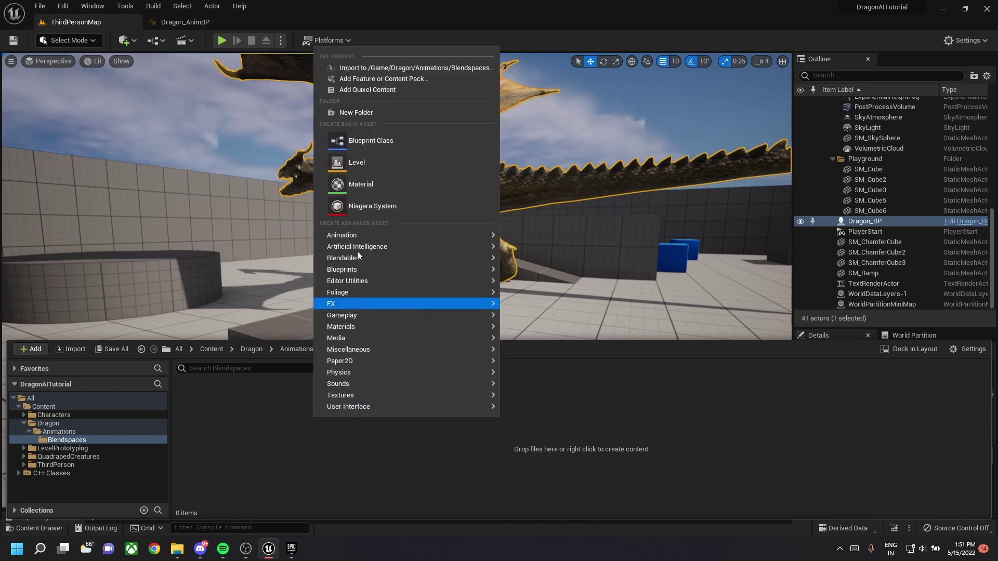
{"action": "mouse_move", "coordinate": [353, 233]}
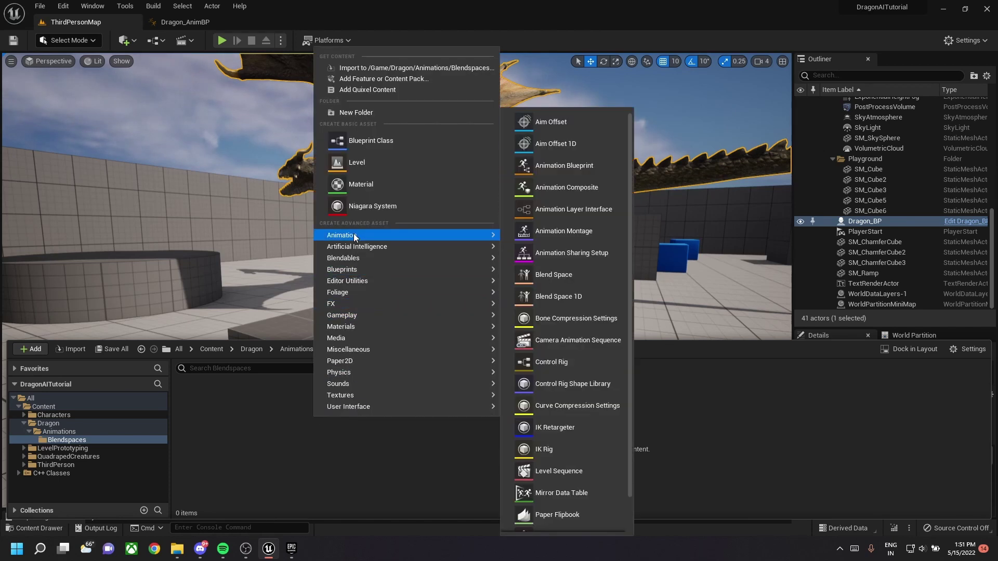
{"action": "left_click", "coordinate": [551, 298]}
{"action": "left_click", "coordinate": [402, 172]}
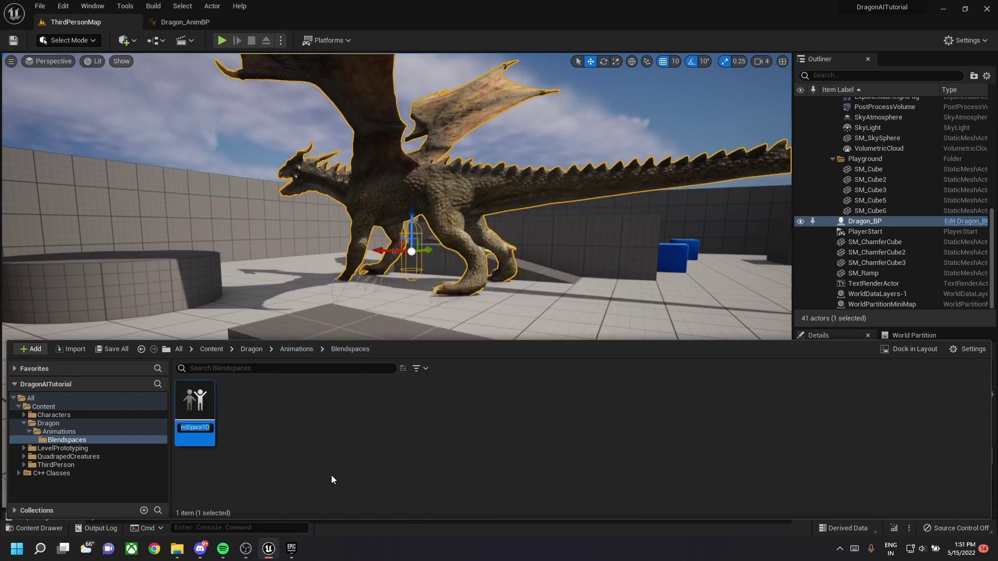
{"action": "type", "text": "Dragon"}
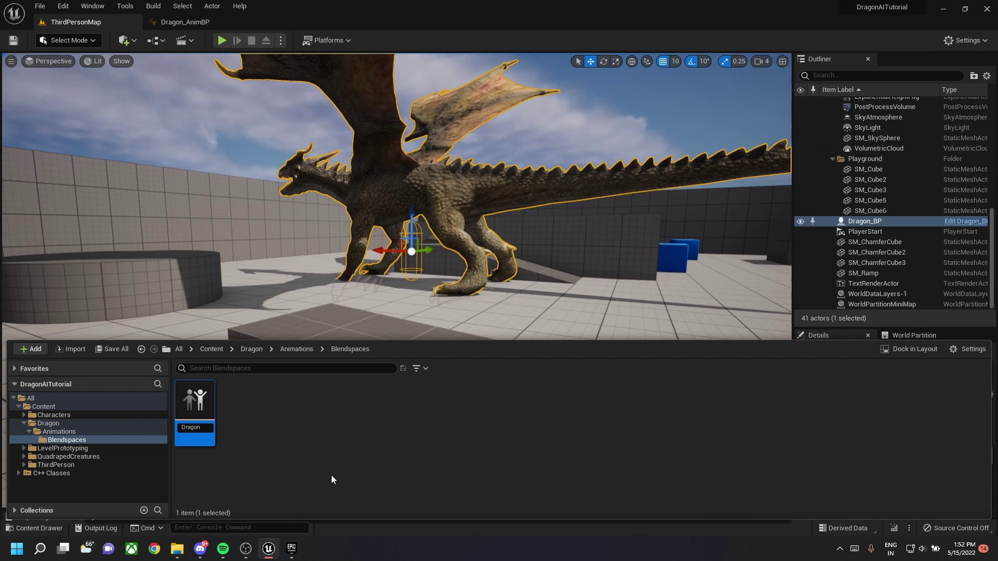
{"action": "type", "text": "_Movement"}
{"action": "type", "text": "_BS"}
{"action": "key", "text": "Return"}
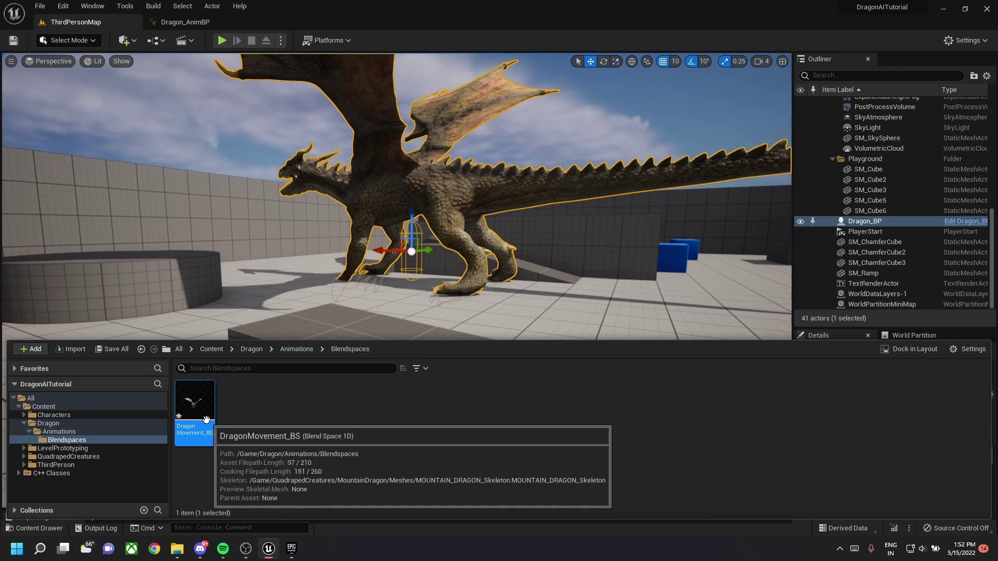
{"action": "left_click", "coordinate": [107, 350]}
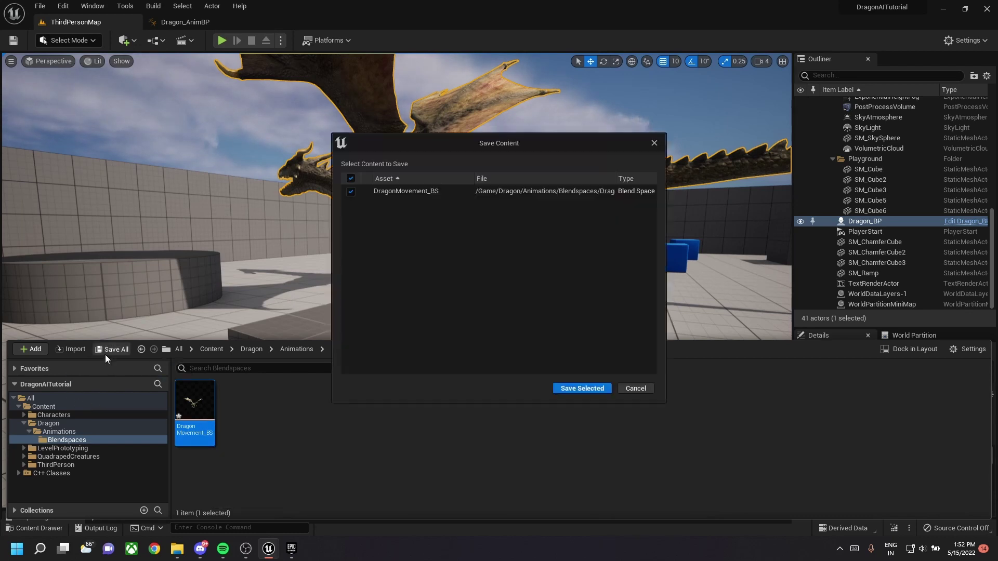
{"action": "left_click", "coordinate": [558, 393]}
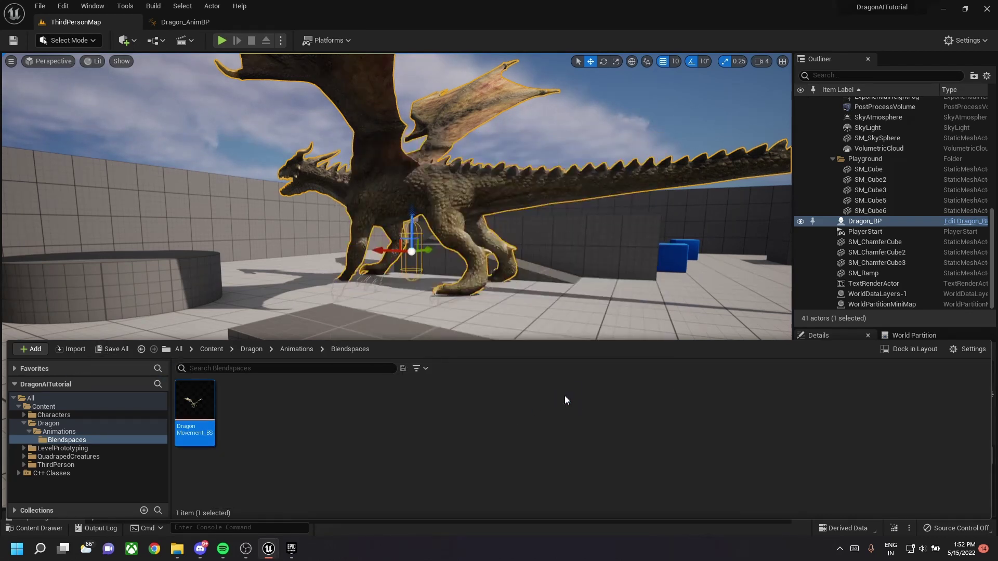
- In DragonMovement_BS, place the idleBreathe animation as the first blend sample
{"action": "double_click", "coordinate": [198, 418]}
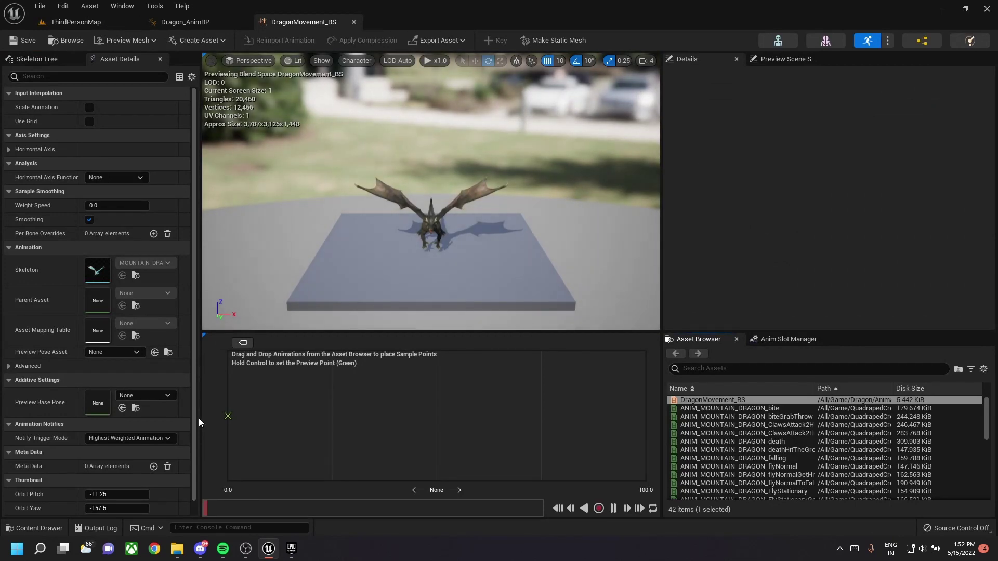
{"action": "scroll", "coordinate": [805, 448], "scroll_direction": "down", "scroll_amount": 5}
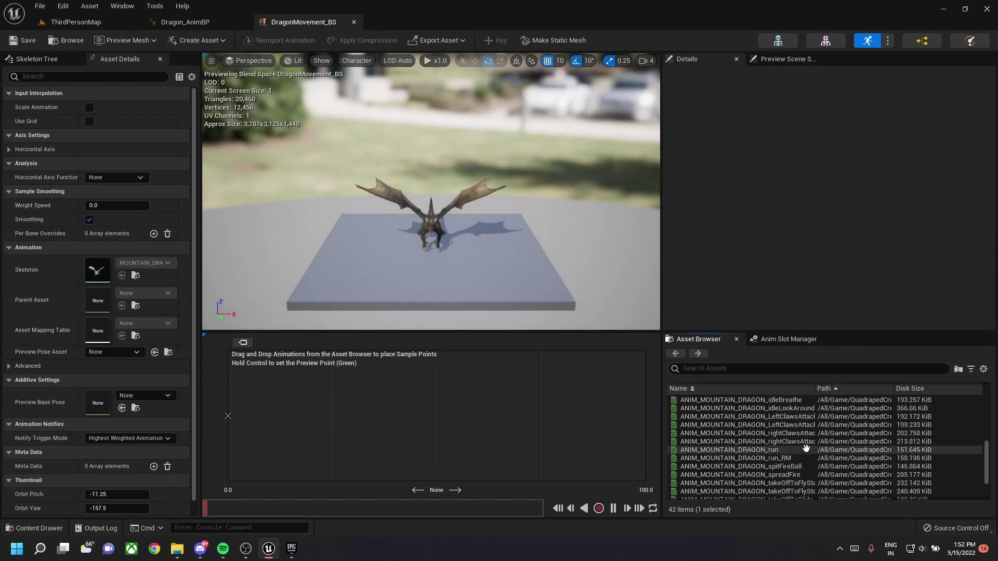
{"action": "scroll", "coordinate": [813, 451], "scroll_direction": "down", "scroll_amount": 3}
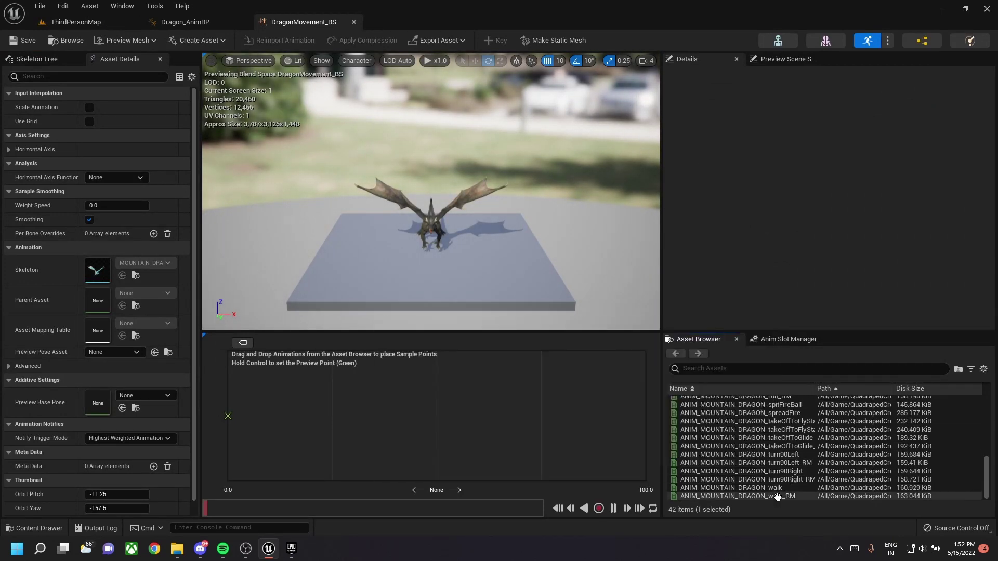
{"action": "scroll", "coordinate": [794, 440], "scroll_direction": "up", "scroll_amount": 1}
{"action": "scroll", "coordinate": [794, 440], "scroll_direction": "down", "scroll_amount": 2}
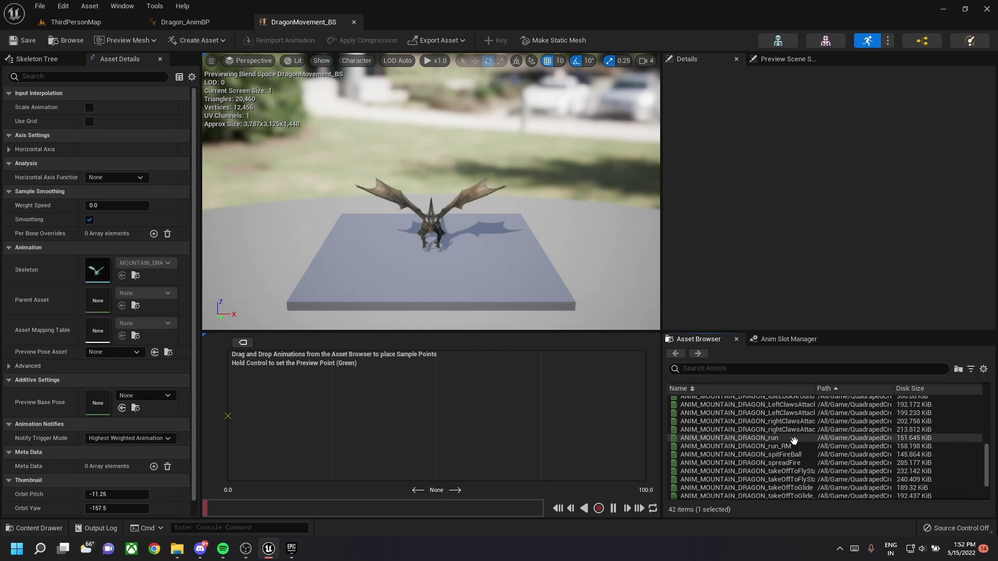
{"action": "scroll", "coordinate": [794, 439], "scroll_direction": "up", "scroll_amount": 4}
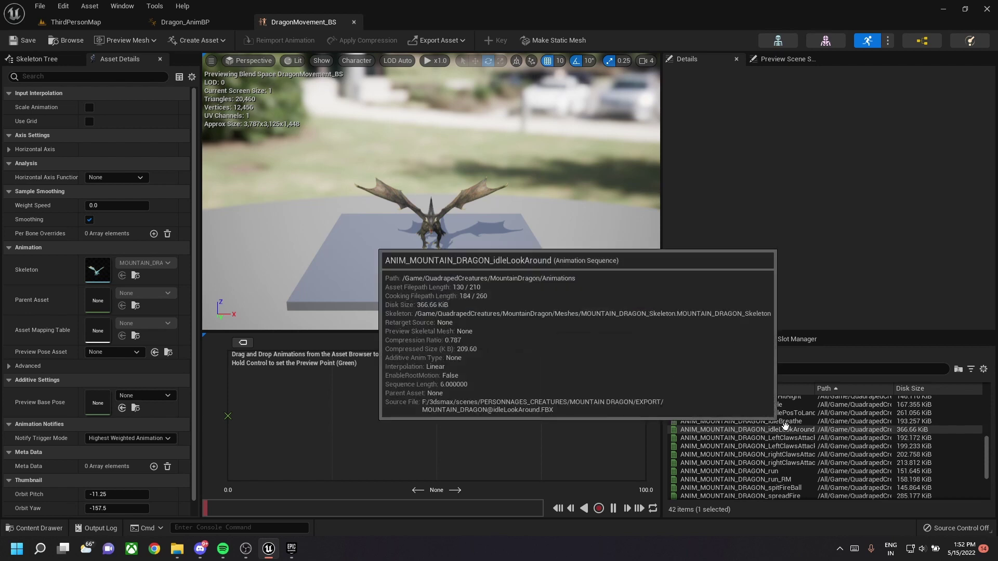
{"action": "left_click_drag", "start_coordinate": [780, 422], "coordinate": [247, 418]}
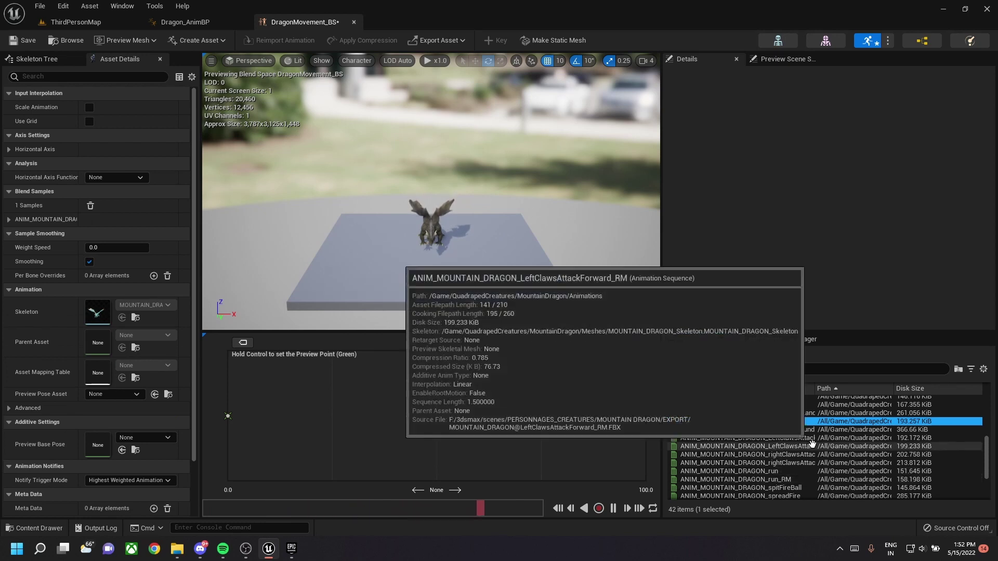
- Add walk and run samples, move walk to about 87.5, and save the blend space
{"action": "scroll", "coordinate": [803, 456], "scroll_direction": "down", "scroll_amount": 5}
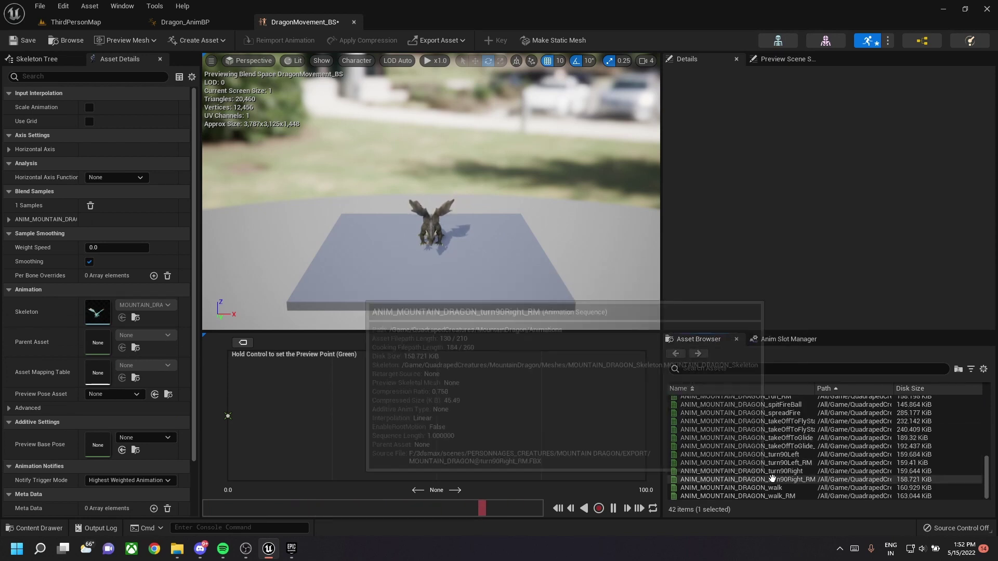
{"action": "left_click_drag", "start_coordinate": [738, 487], "coordinate": [541, 415]}
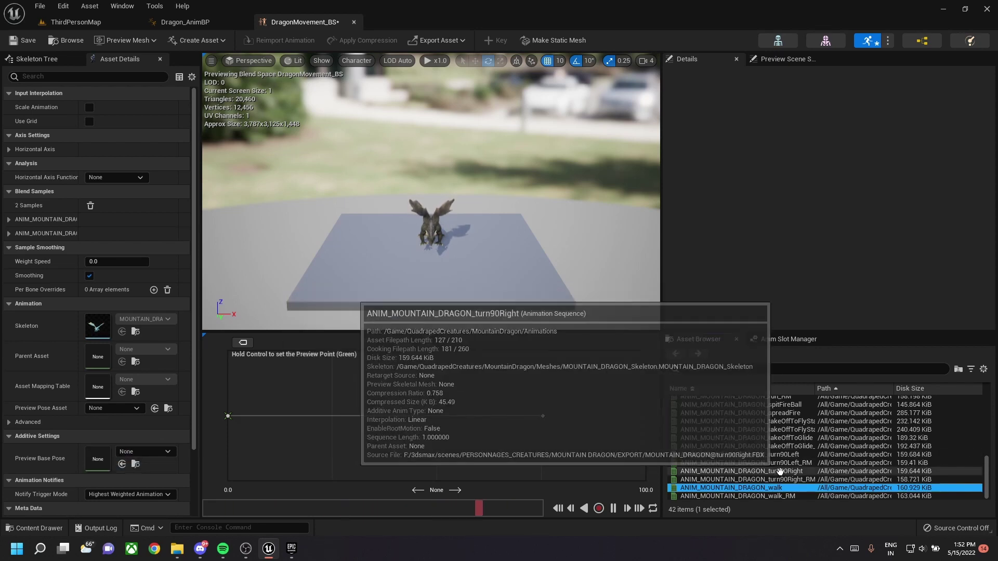
{"action": "scroll", "coordinate": [774, 447], "scroll_direction": "up", "scroll_amount": 3}
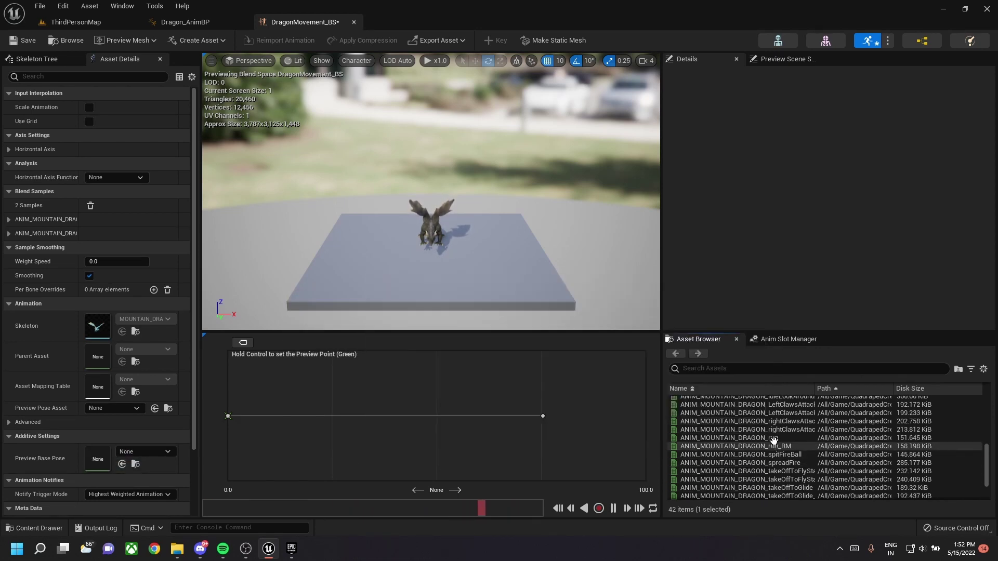
{"action": "left_click_drag", "start_coordinate": [775, 438], "coordinate": [645, 416]}
{"action": "left_click_drag", "start_coordinate": [541, 416], "coordinate": [593, 416]}
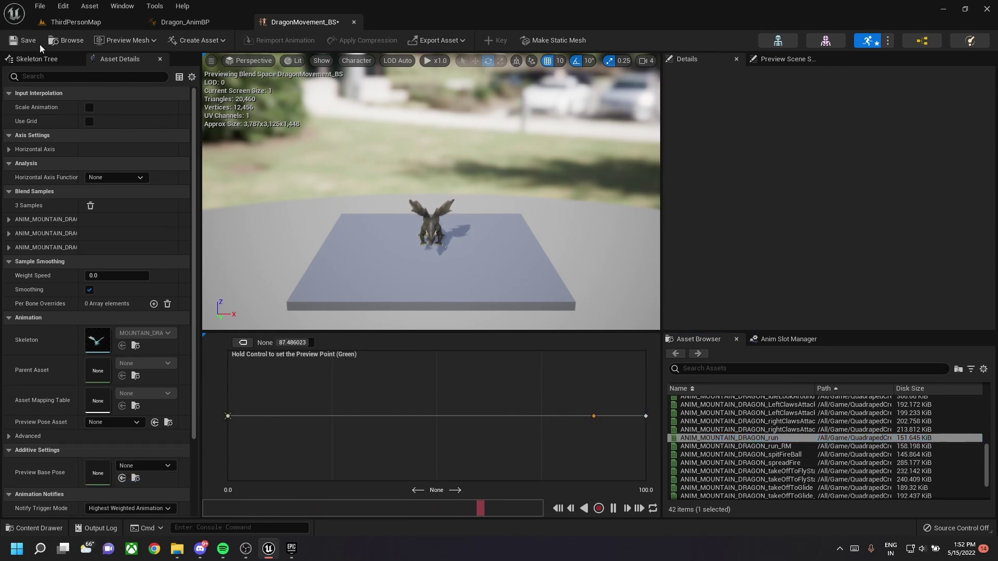
{"action": "left_click", "coordinate": [16, 41]}
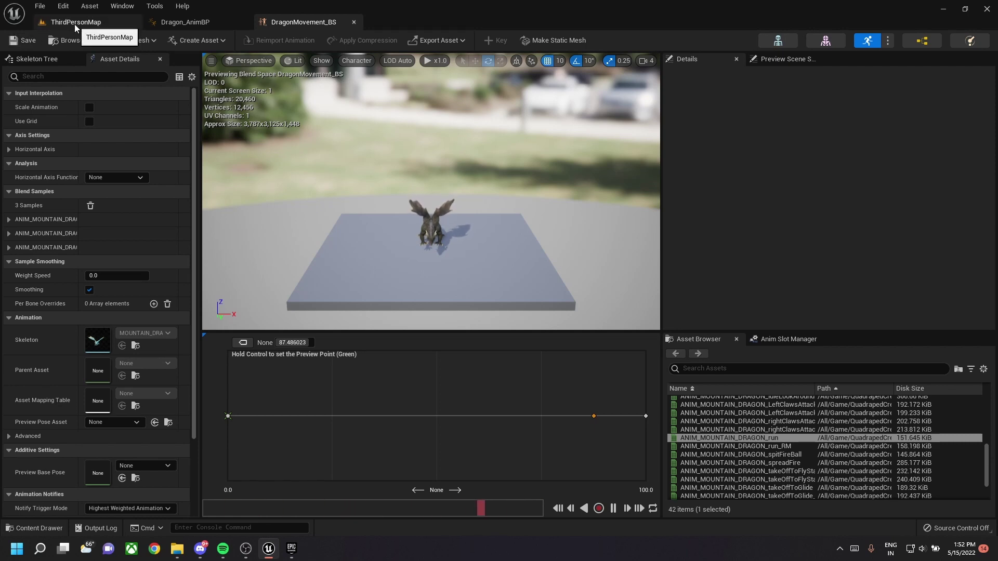
- Feed a DragonMovement_BS Blendspace Player into Idle/Walk/Run's Output Animation Pose
{"action": "left_click", "coordinate": [176, 24]}
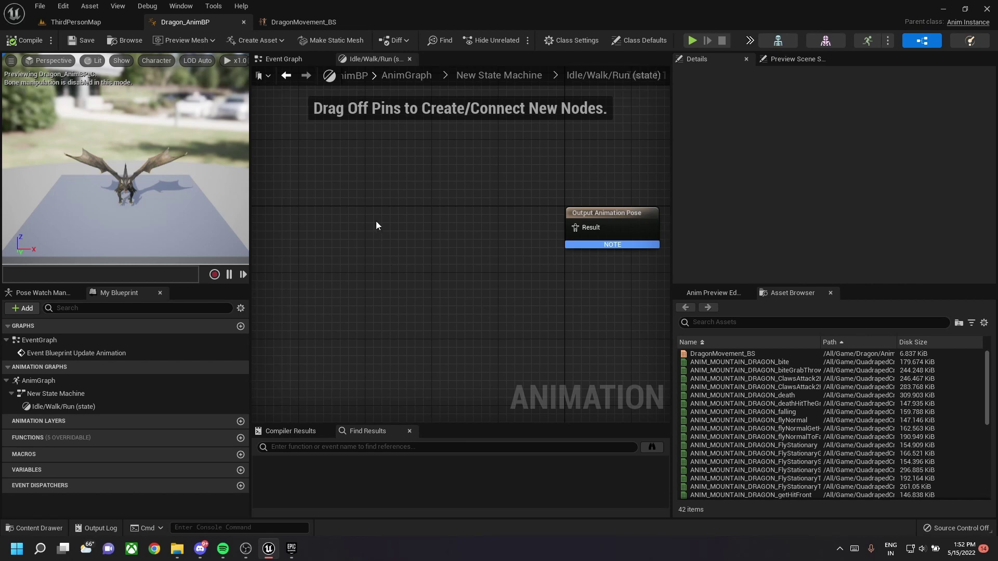
{"action": "left_click_drag", "start_coordinate": [723, 354], "coordinate": [433, 232]}
{"action": "left_click_drag", "start_coordinate": [511, 260], "coordinate": [576, 229]}
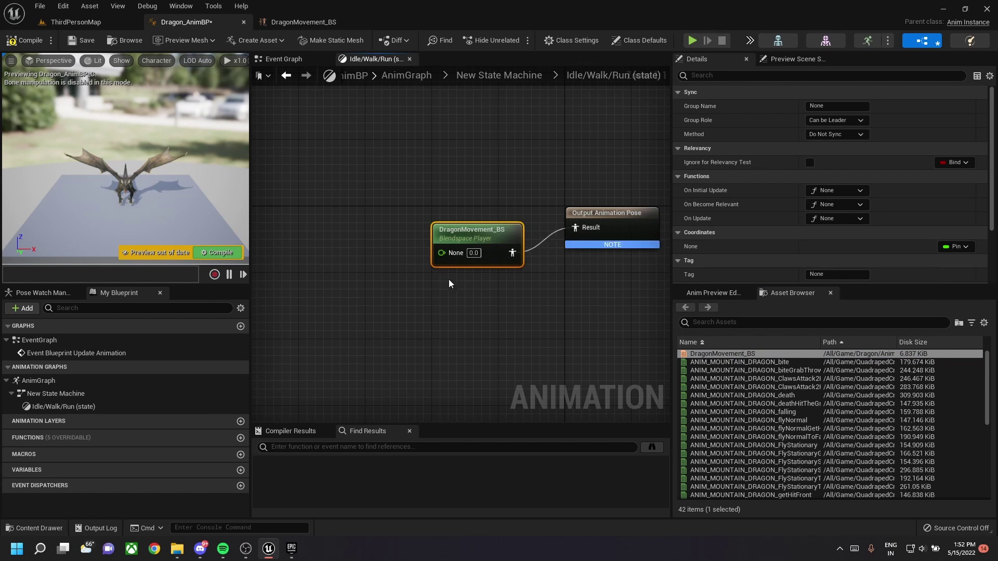
{"action": "left_click_drag", "start_coordinate": [461, 231], "coordinate": [469, 223]}
{"action": "double_click", "coordinate": [468, 223]}
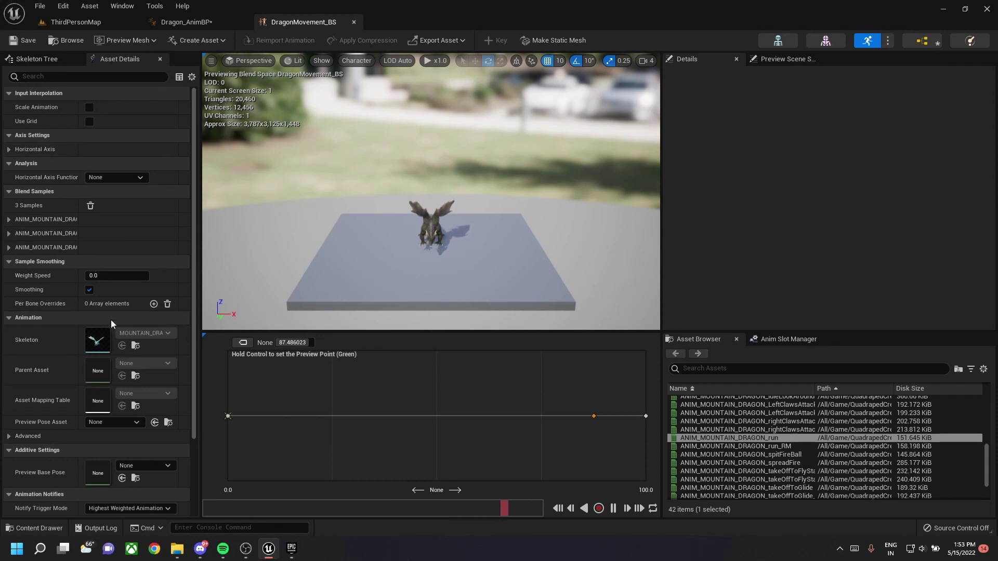
- Name the blend space's horizontal axis Velocity with a maximum axis value of 600
{"action": "scroll", "coordinate": [85, 276], "scroll_direction": "down", "scroll_amount": 4}
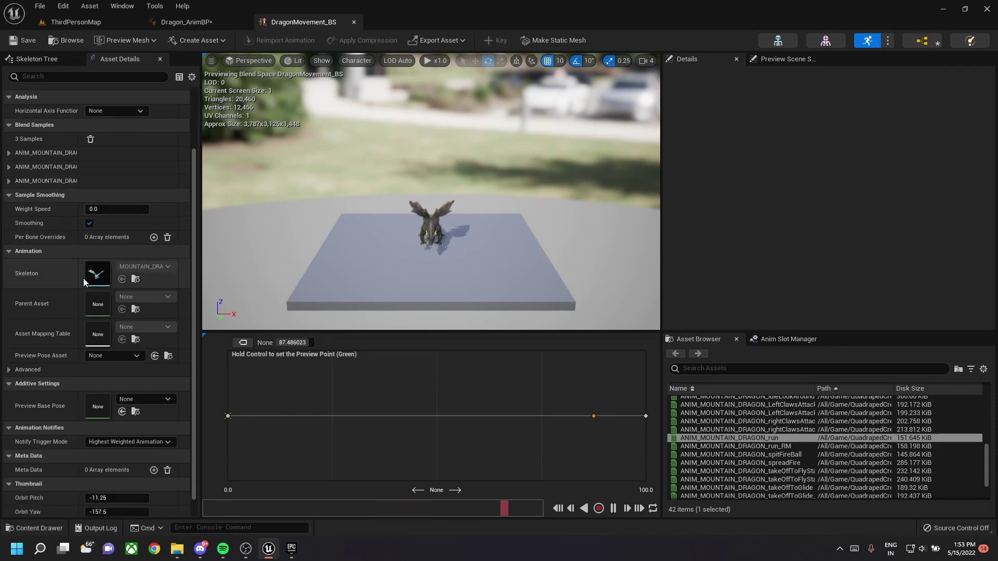
{"action": "scroll", "coordinate": [114, 346], "scroll_direction": "up", "scroll_amount": 9}
{"action": "left_click", "coordinate": [116, 129]}
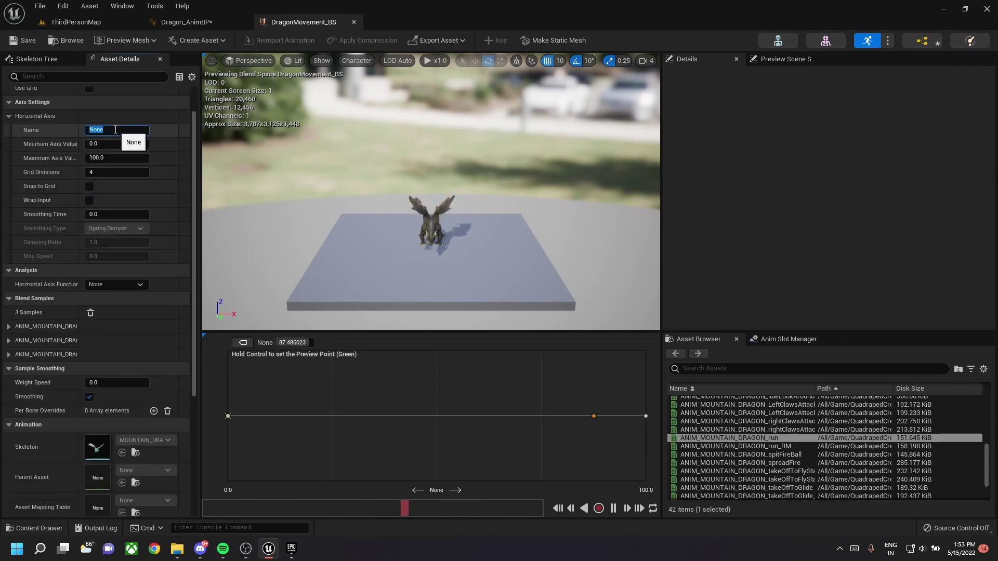
{"action": "type", "text": "Velocity"}
{"action": "left_click", "coordinate": [119, 159]}
{"action": "type", "text": "600"}
{"action": "key", "text": "Return"}
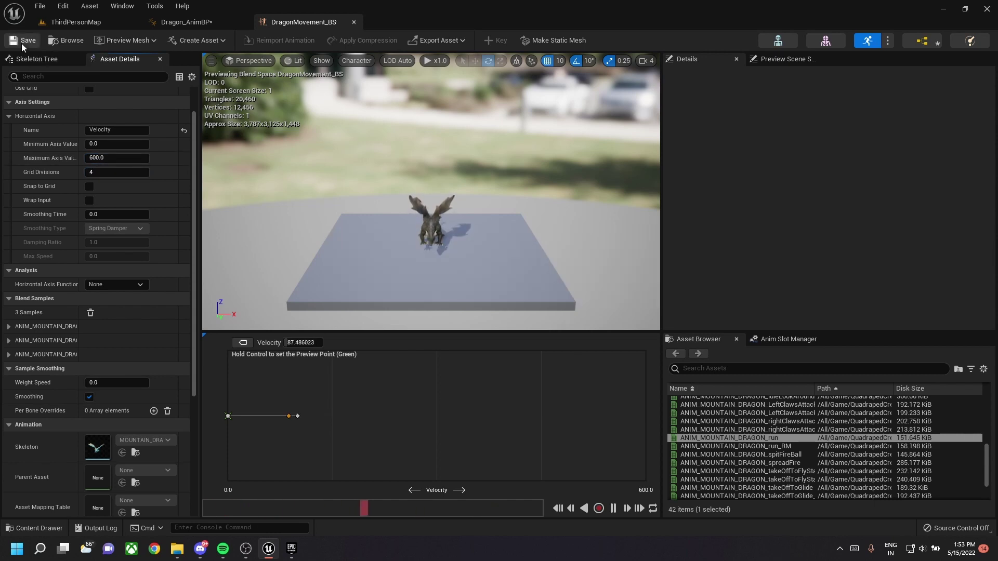
{"action": "left_click", "coordinate": [170, 24]}
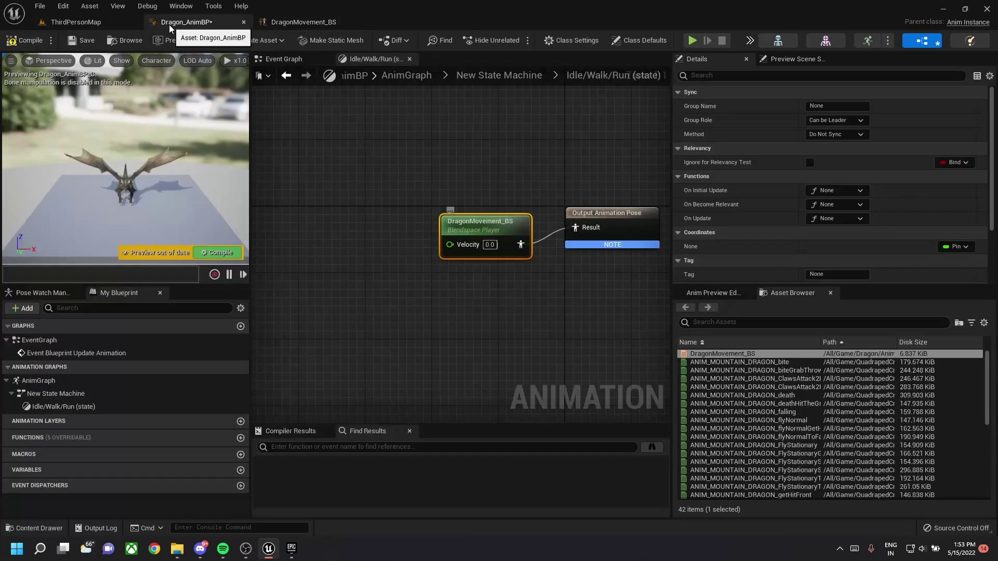
- Save Dragon_AnimBP and trace AnimGraph → New State Machine → Idle/Walk/Run to verify wiring
{"action": "left_click", "coordinate": [76, 42]}
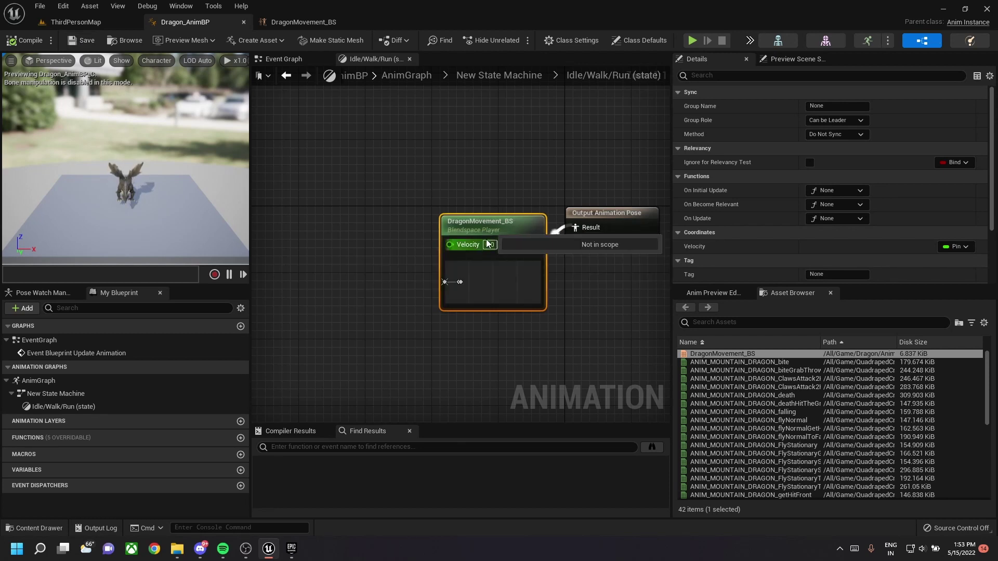
{"action": "left_click_drag", "start_coordinate": [485, 225], "coordinate": [469, 217]}
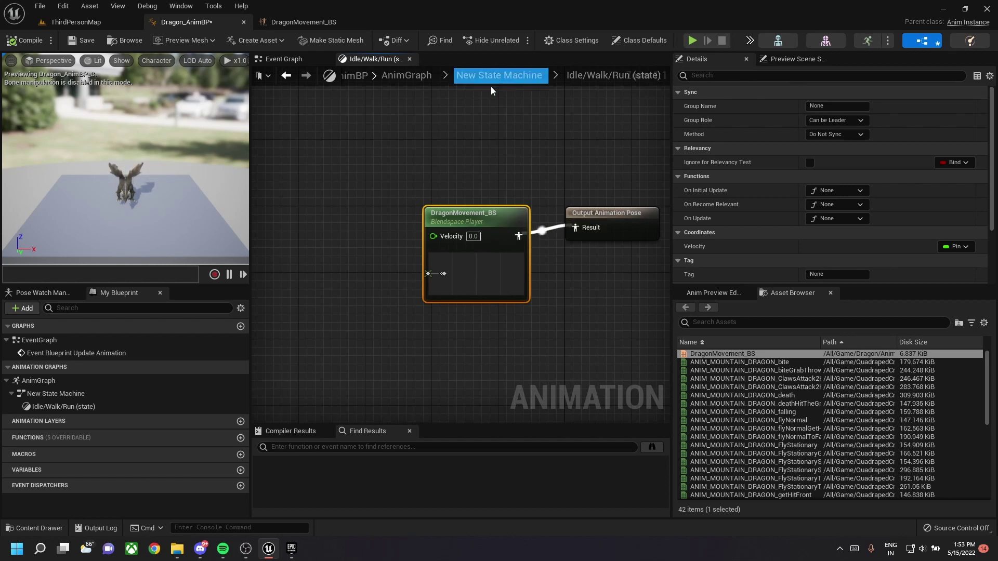
{"action": "left_click", "coordinate": [466, 76]}
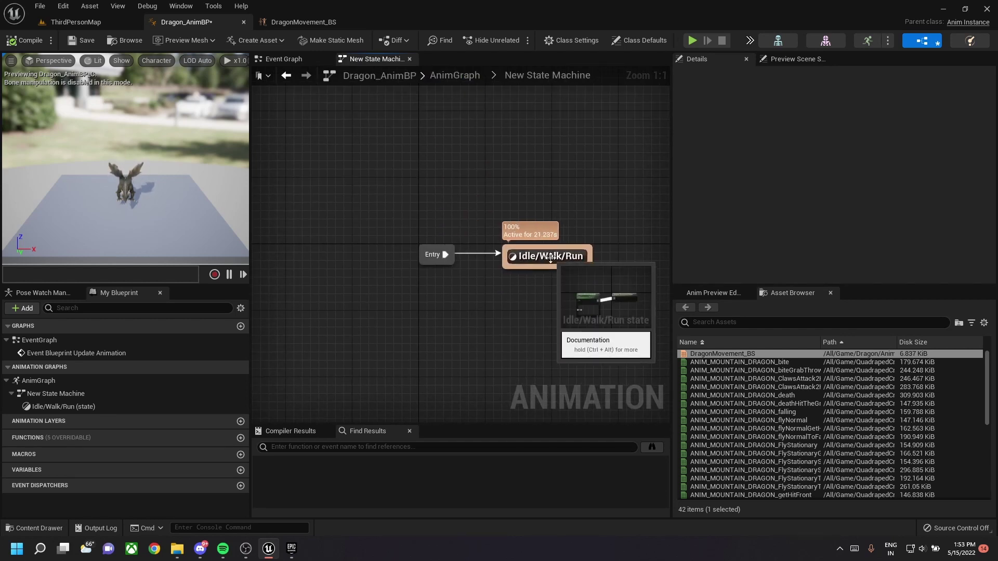
{"action": "left_click", "coordinate": [443, 75]}
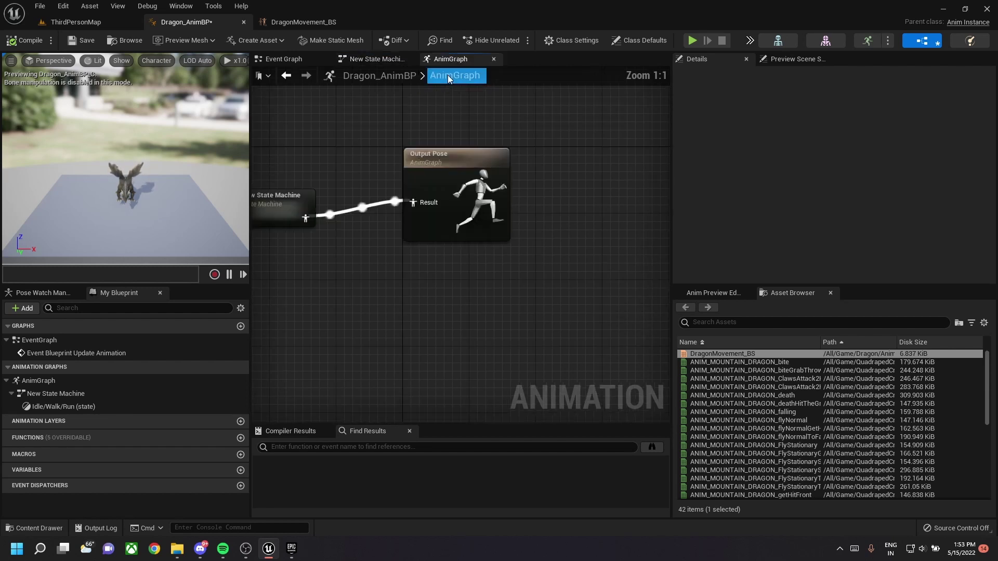
{"action": "double_click", "coordinate": [401, 272]}
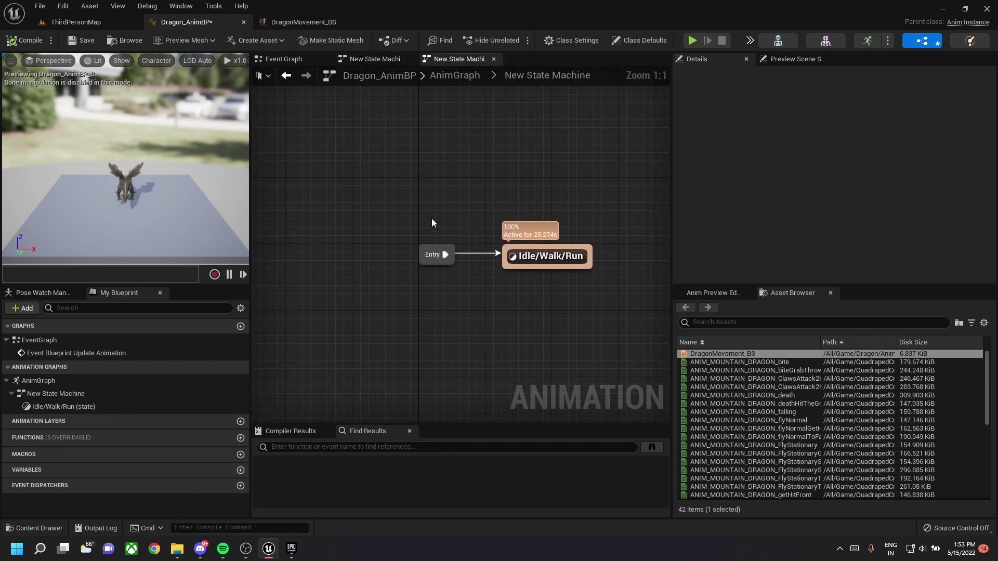
{"action": "double_click", "coordinate": [548, 255]}
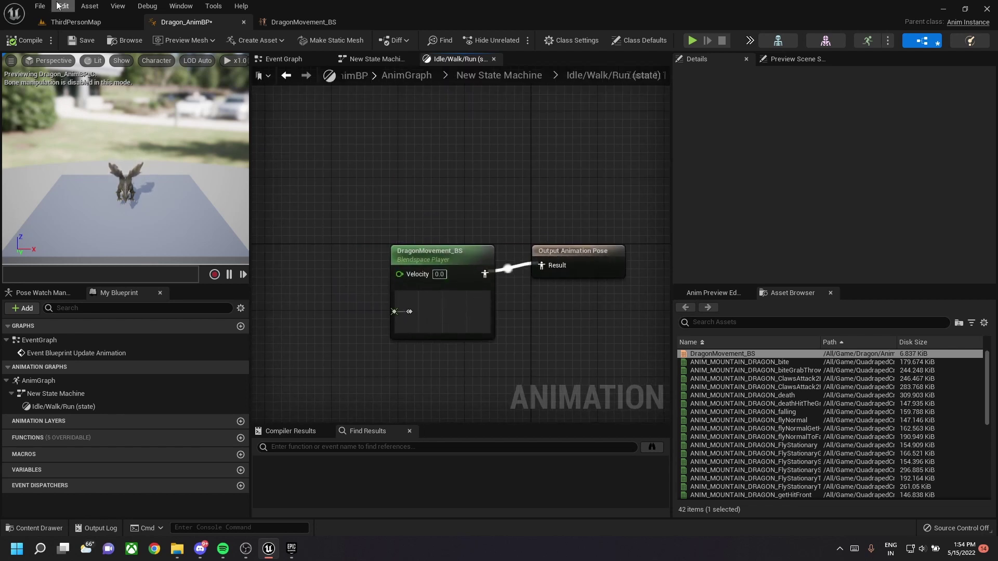
- Save Dragon_AnimBP and return to the ThirdPersonMap level
{"action": "left_click", "coordinate": [58, 21]}
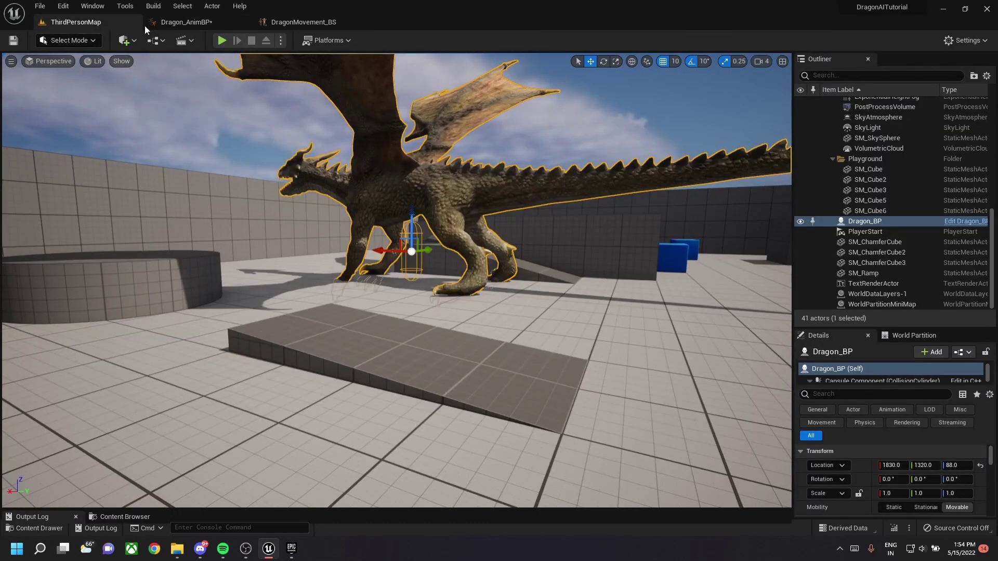
{"action": "left_click", "coordinate": [183, 21]}
{"action": "left_click", "coordinate": [81, 40]}
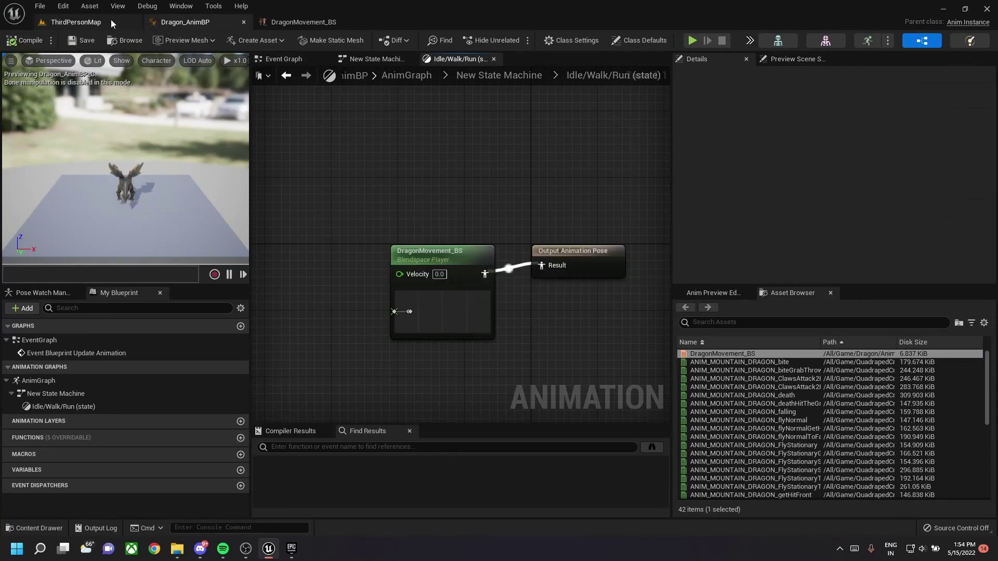
{"action": "left_click", "coordinate": [72, 17]}
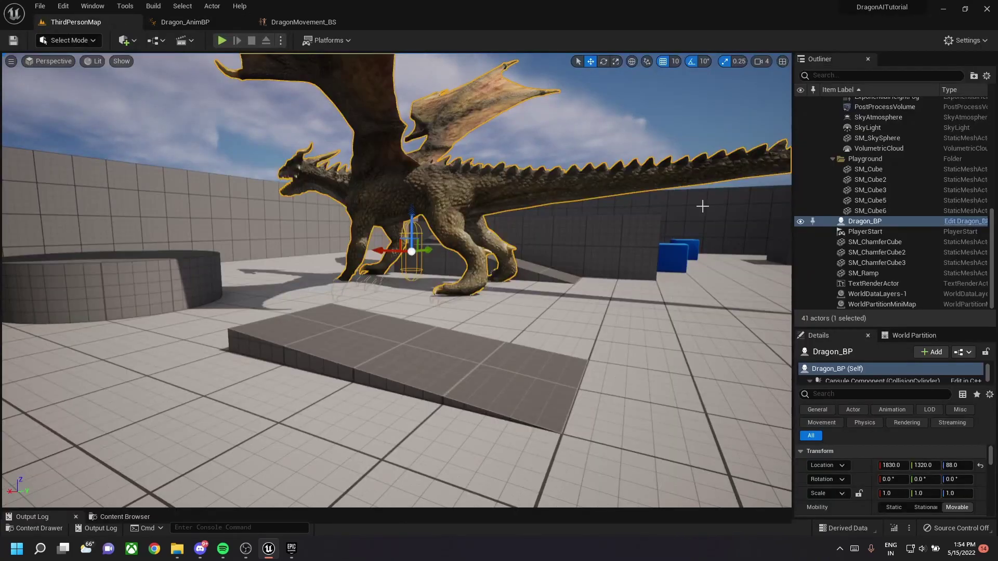
- Set Dragon_BP's Mesh Anim Class to Dragon_AnimBP, then compile and save Dragon_BP
{"action": "left_click", "coordinate": [959, 222]}
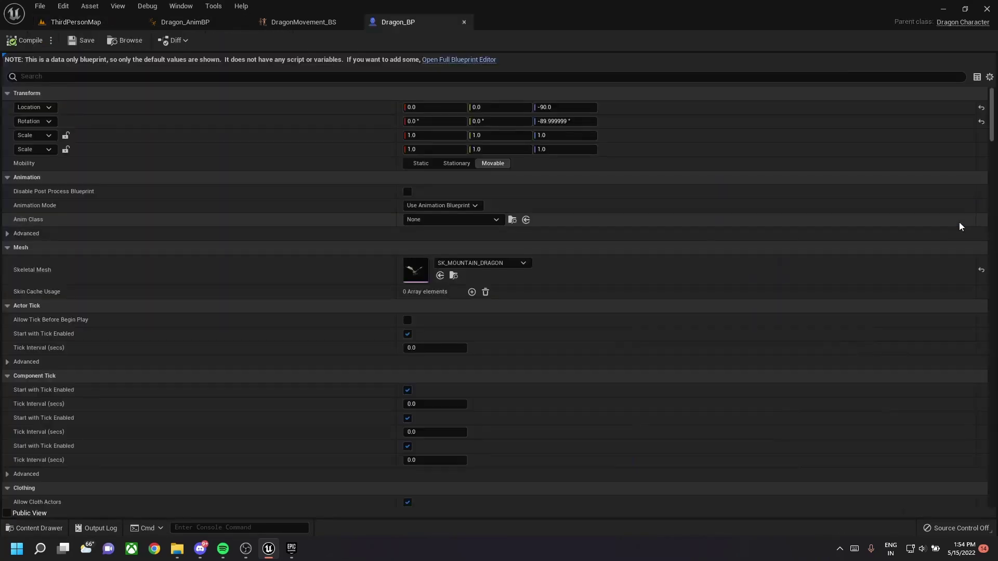
{"action": "left_click", "coordinate": [468, 60]}
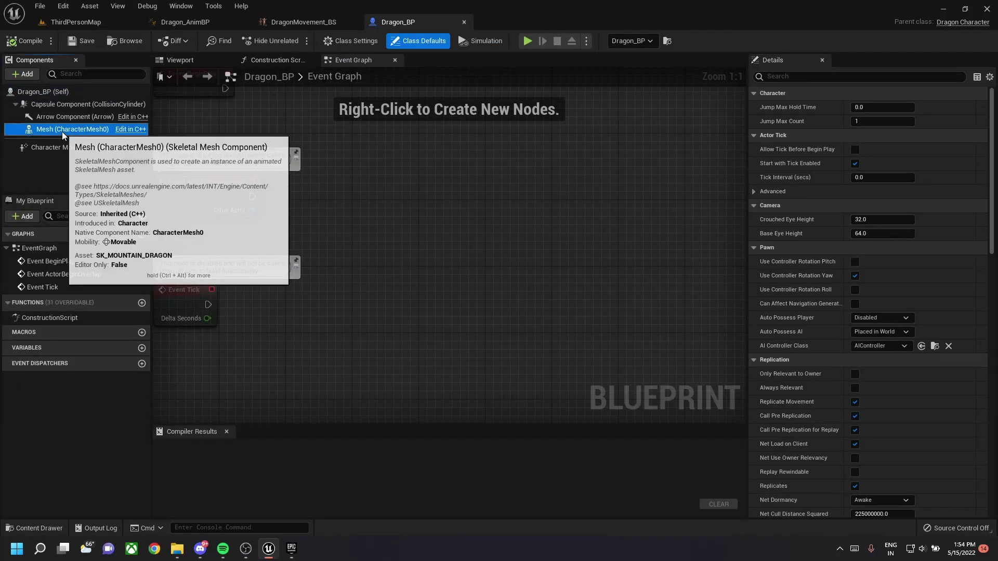
{"action": "left_click", "coordinate": [61, 130]}
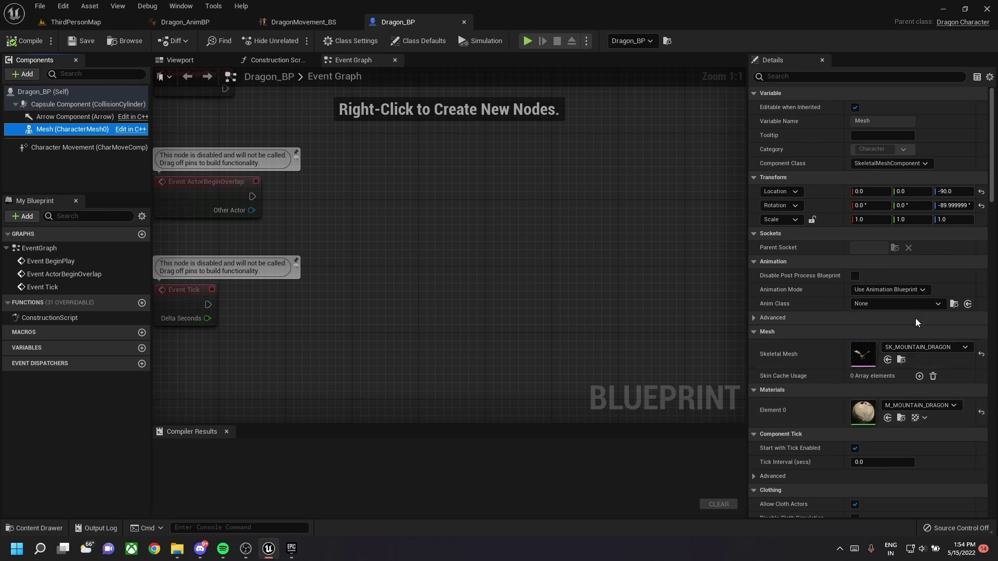
{"action": "left_click", "coordinate": [907, 305]}
{"action": "type", "text": "dra"}
{"action": "left_click", "coordinate": [884, 343]}
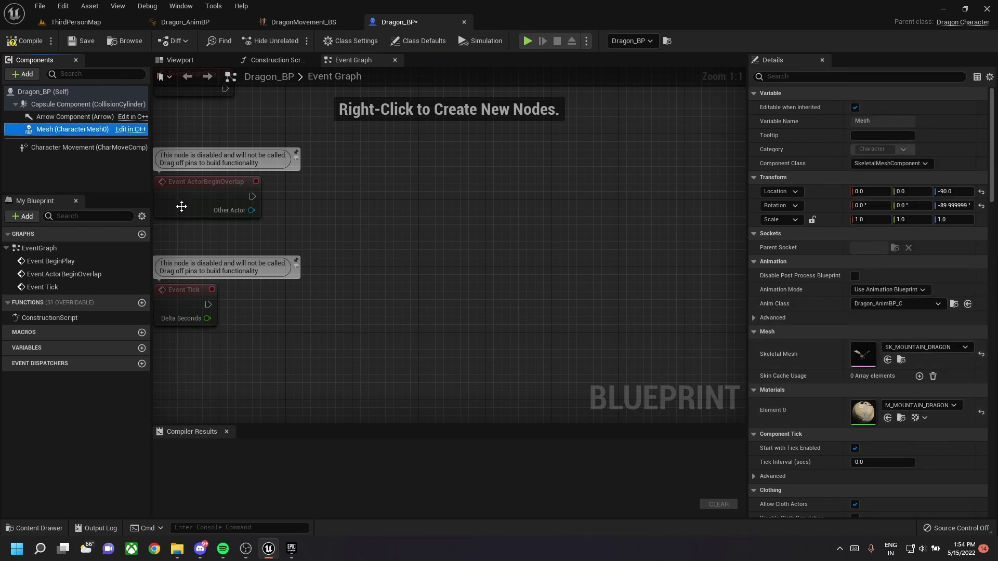
{"action": "left_click", "coordinate": [20, 44]}
{"action": "left_click", "coordinate": [65, 44]}
{"action": "left_click", "coordinate": [73, 21]}
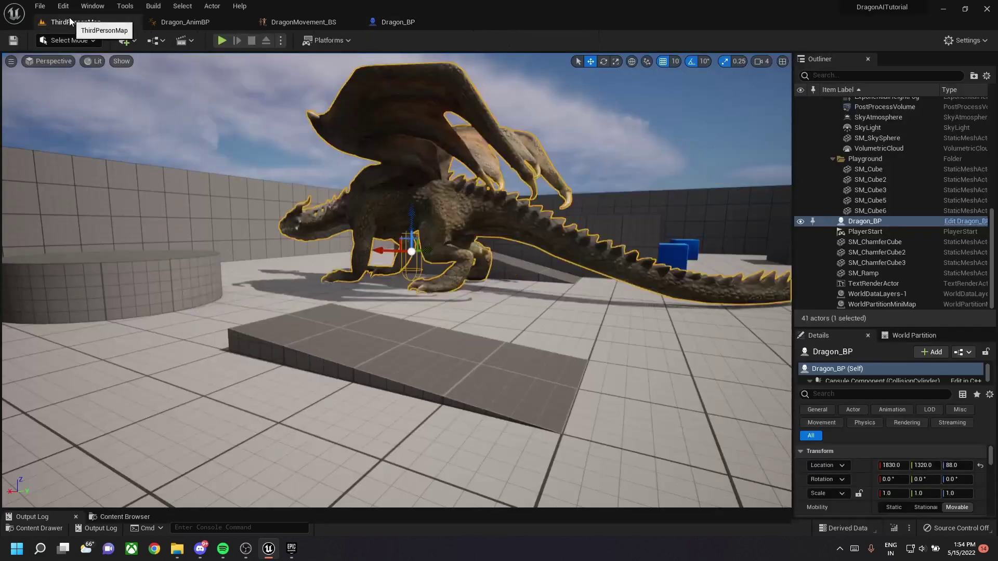
{"action": "left_click", "coordinate": [221, 40]}
{"action": "key", "text": "w"}
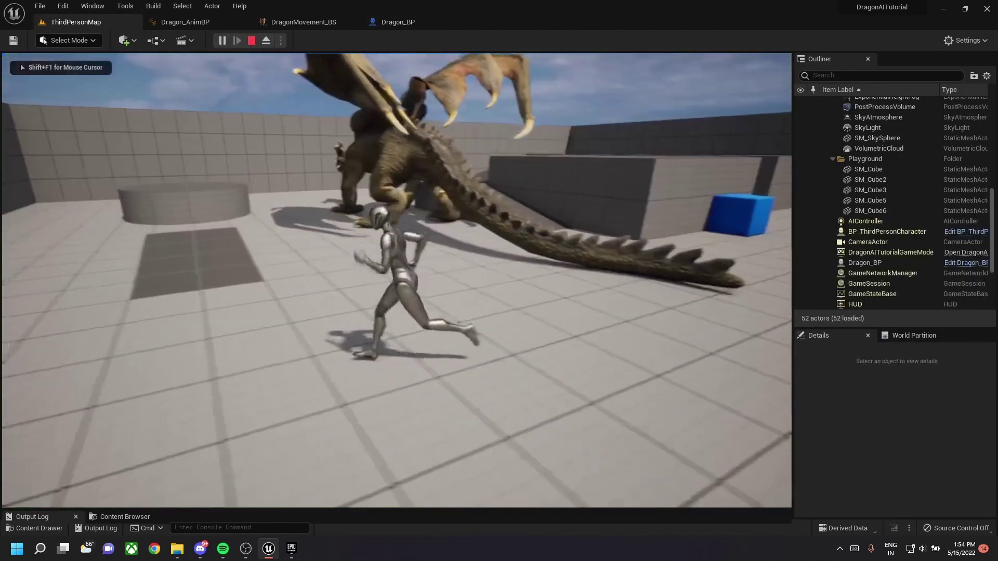
{"action": "key", "text": "w"}
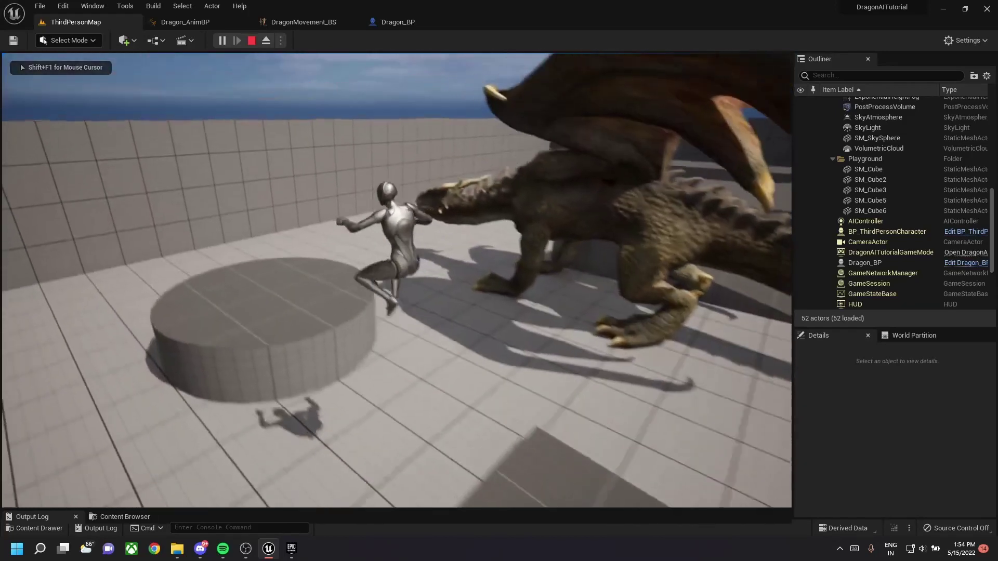
{"action": "key", "text": "w"}
{"action": "key", "text": "w"}
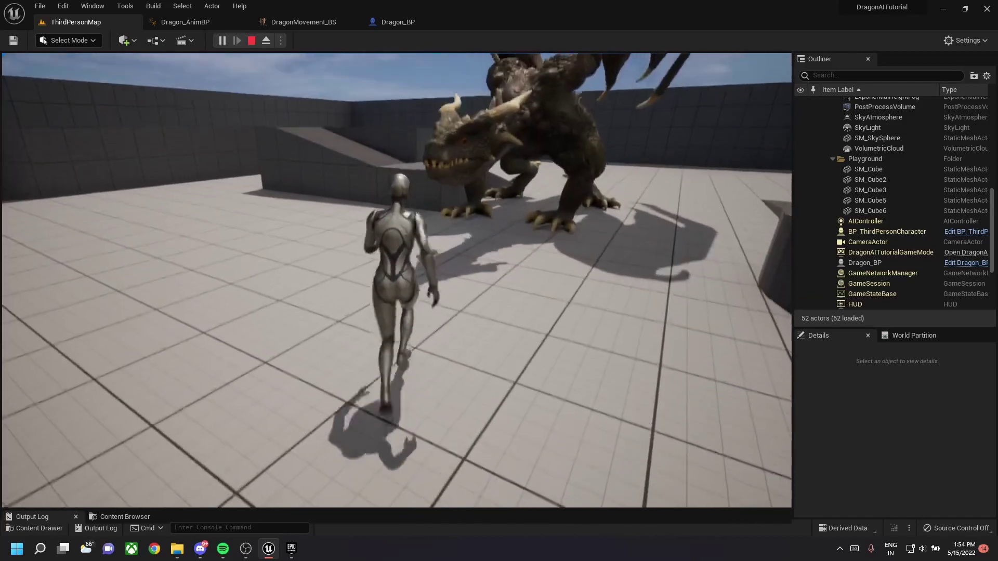
{"action": "key", "text": "w"}
{"action": "key", "text": "Escape"}
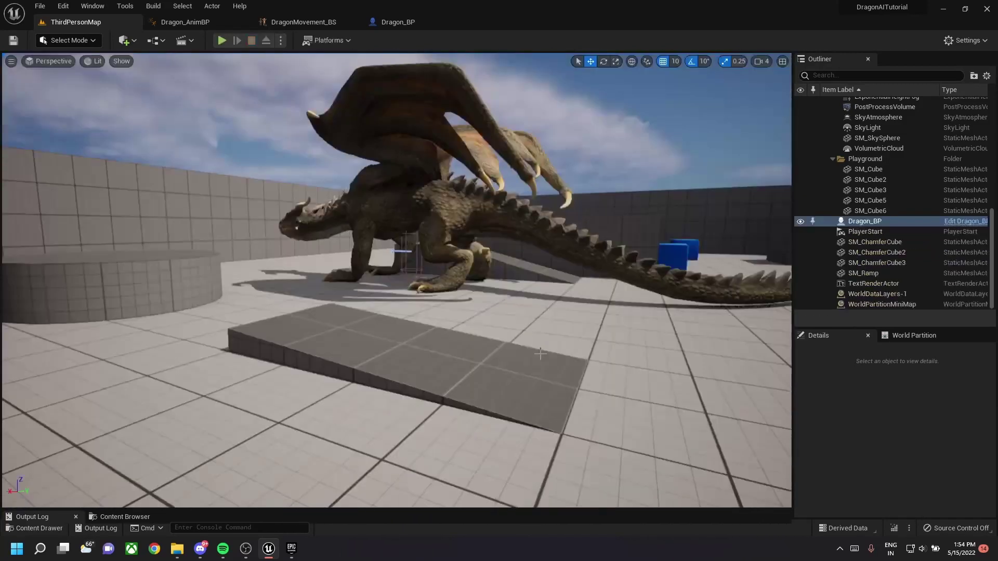